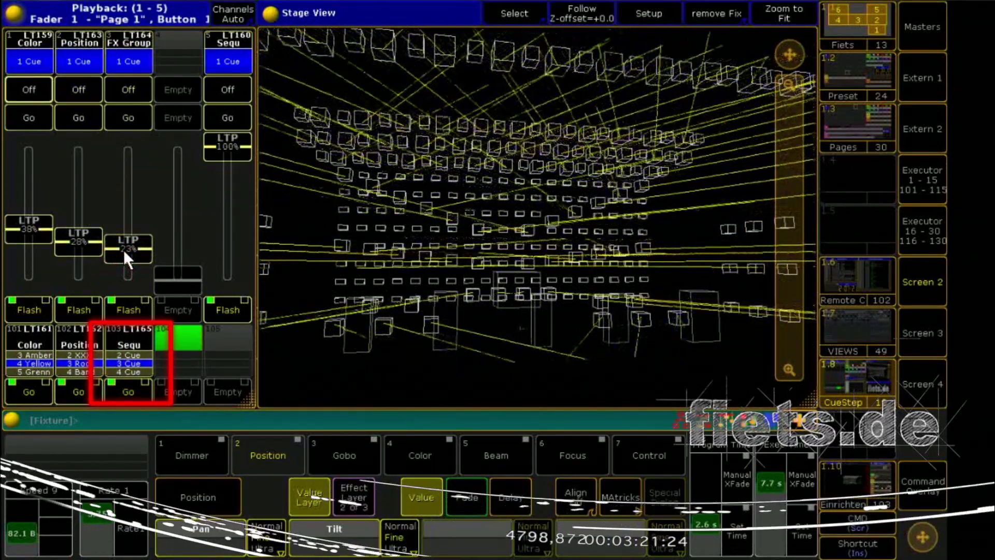
Step: Sweep the Color, Position and FX Group executor faders to run through their cues in the stage view
left_click_drag(124, 249, 127, 234)
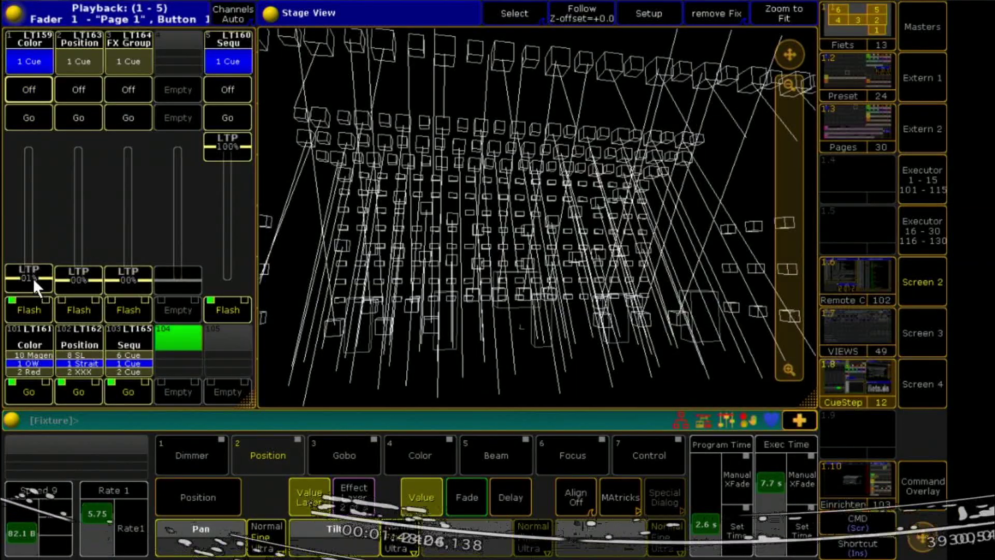
left_click(30, 295)
left_click_drag(29, 283, 124, 251)
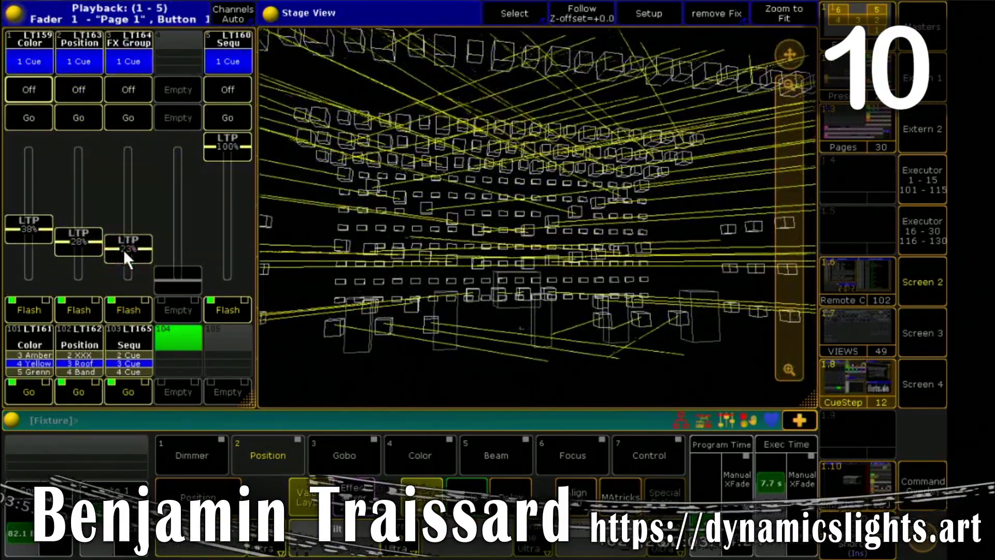
left_click_drag(124, 249, 130, 210)
left_click_drag(45, 245, 91, 239)
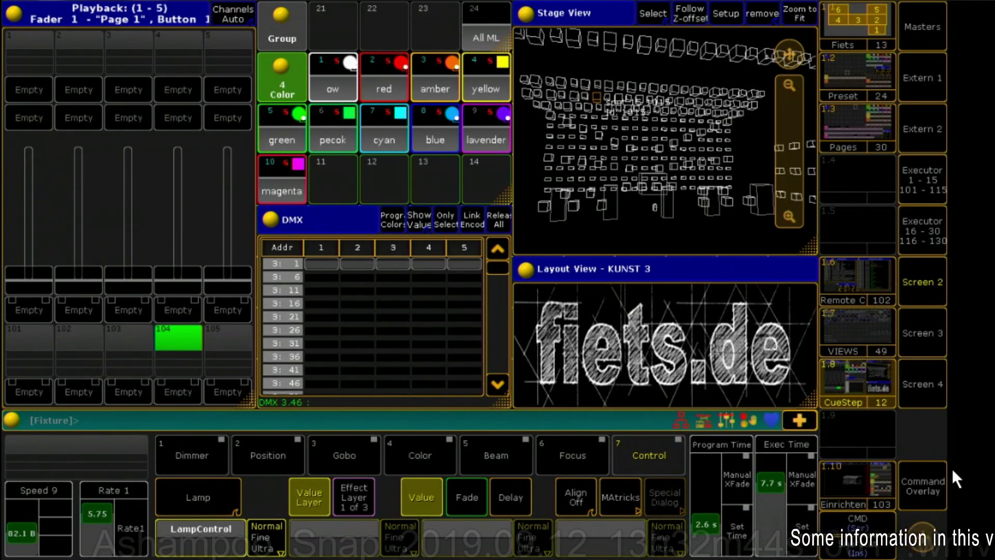
Step: Open the fixture types list from the patch and fixture schedule in the setup
left_click(925, 489)
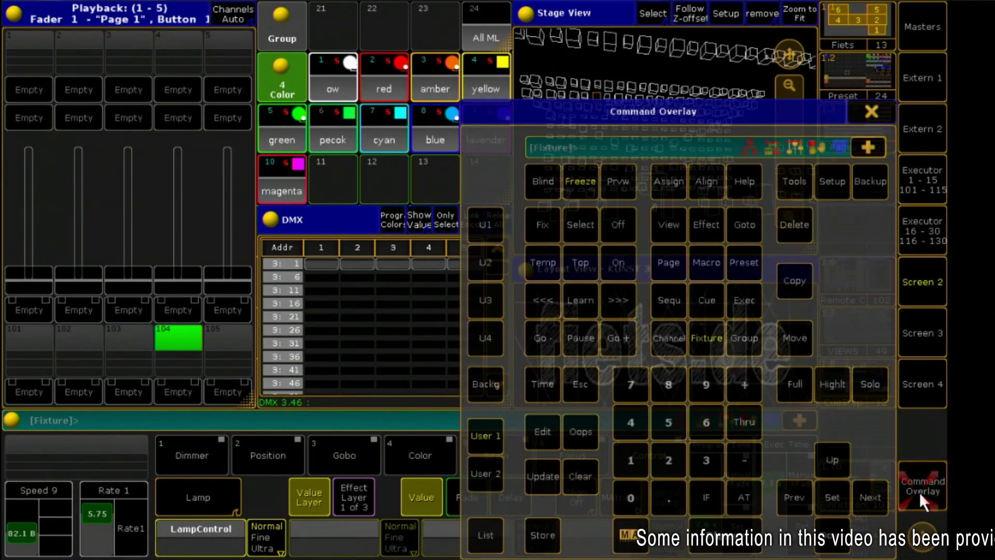
left_click(836, 190)
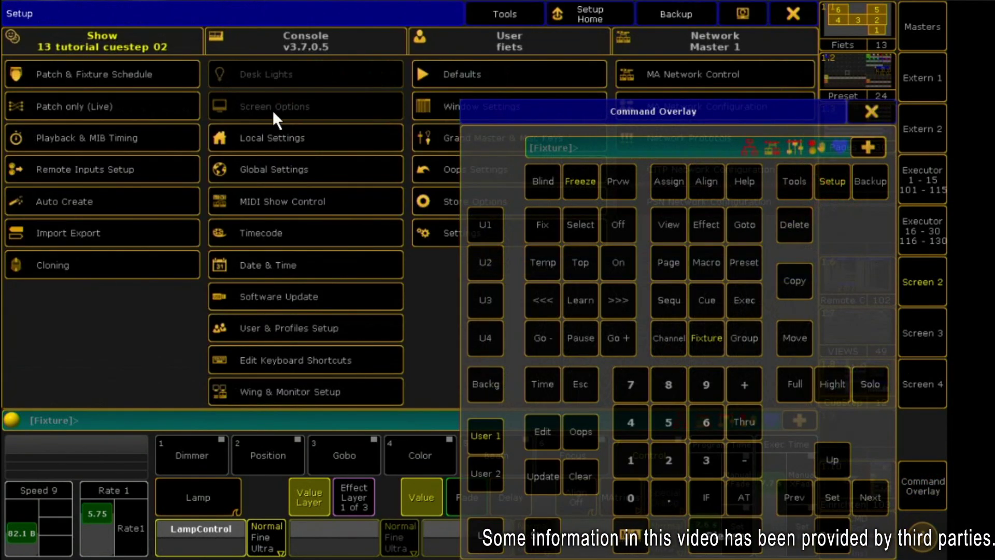
left_click(151, 77)
left_click(869, 109)
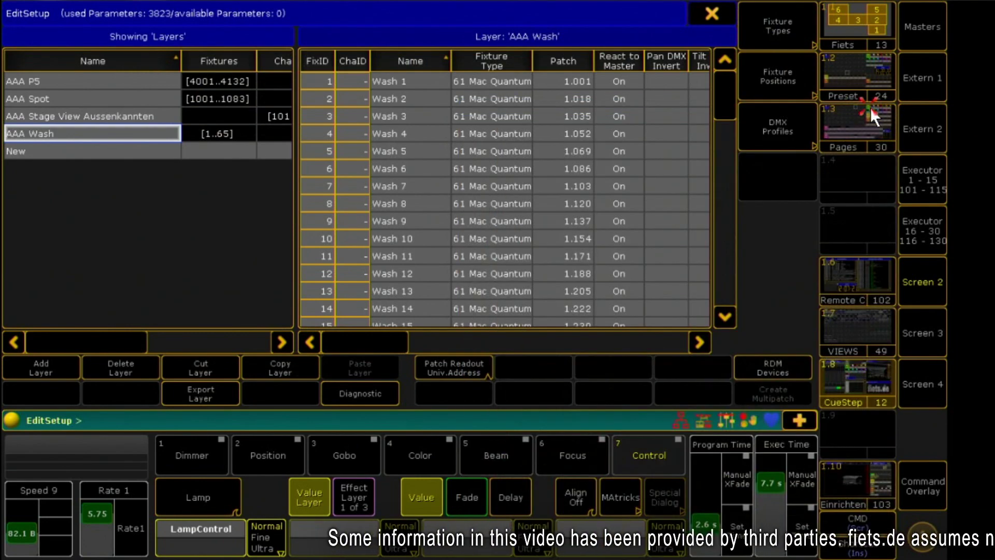
left_click(774, 27)
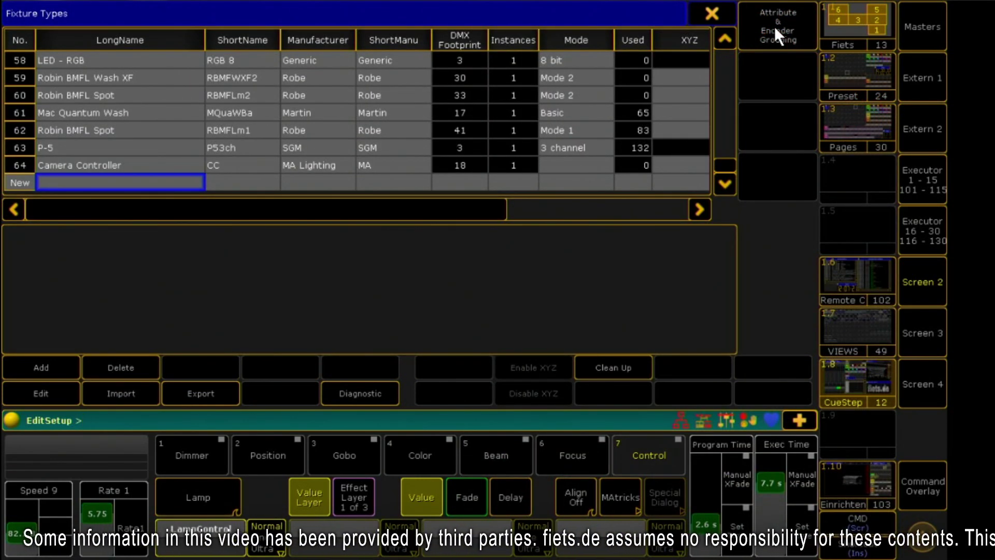
Step: Add a new fixture type named CueStepFader and give it the short name CueStep
key("Left")
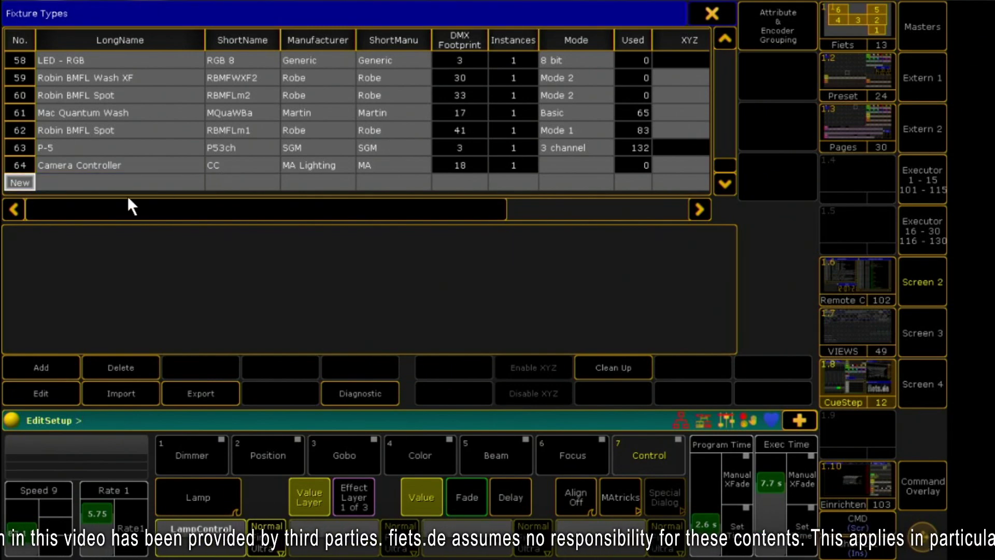
left_click(53, 359)
type("Cu")
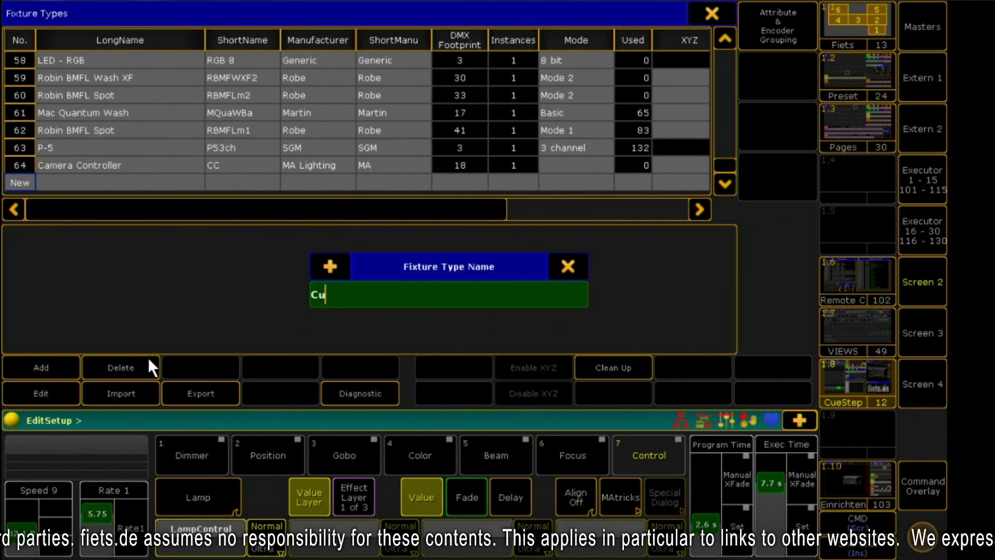
type("eSte")
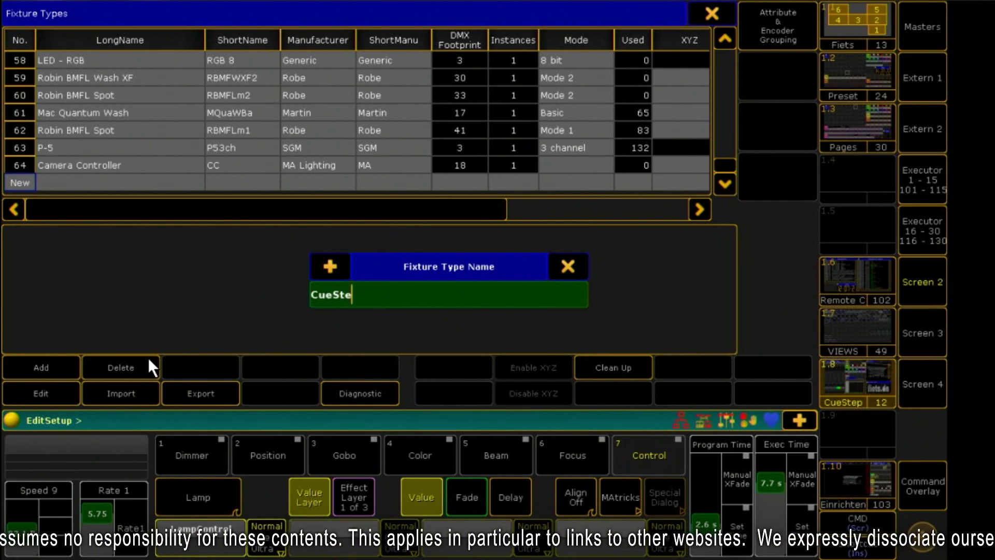
type("pFader")
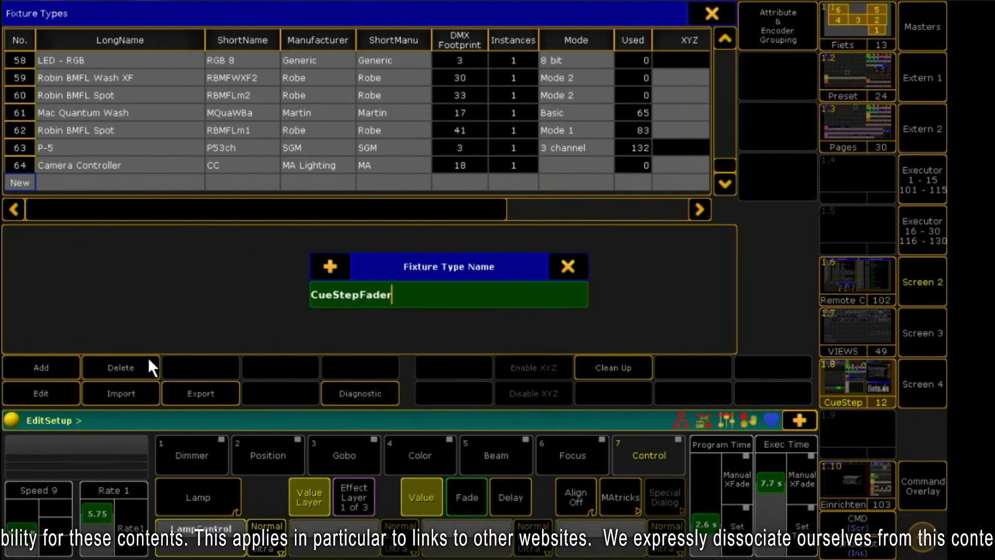
key("Return")
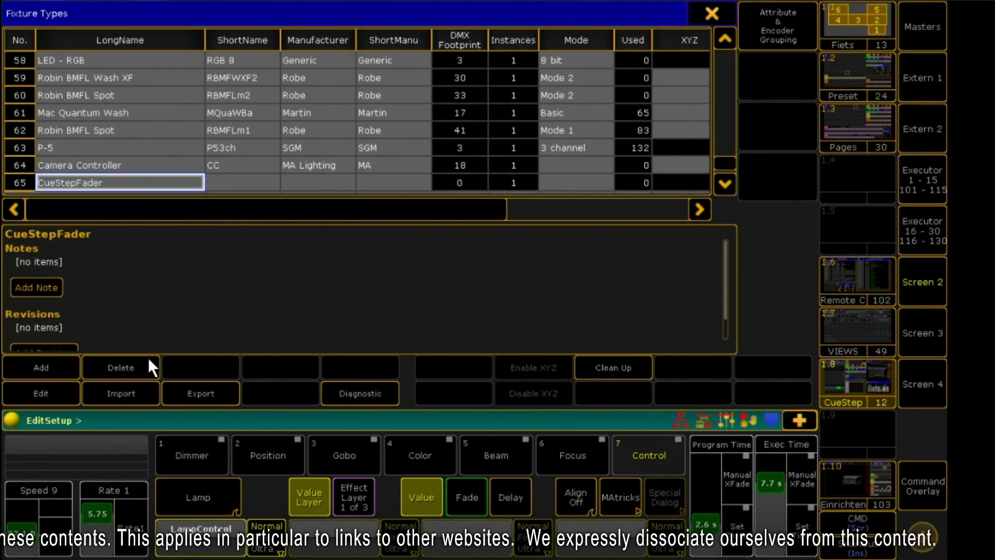
double_click(262, 186)
type("CueStep")
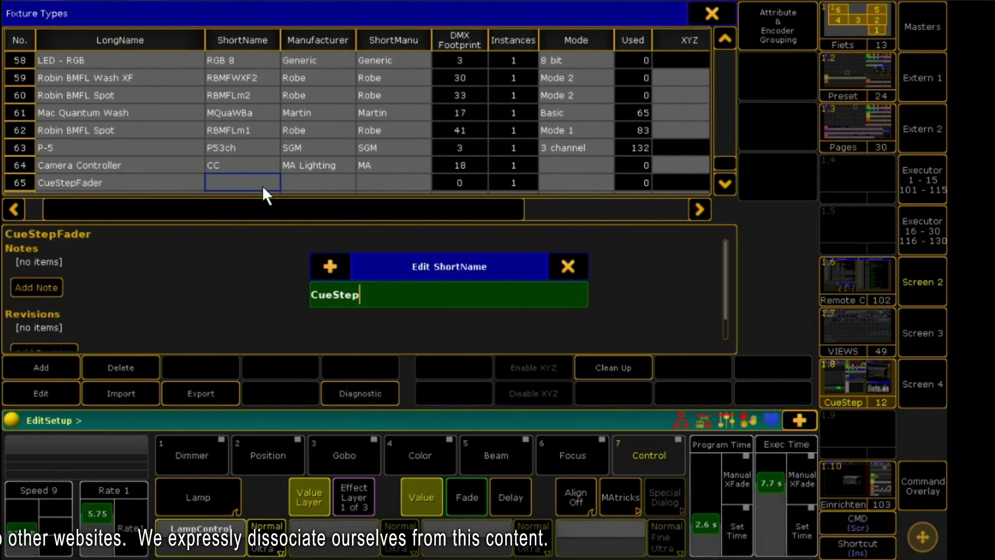
key("Return")
Step: Open the CueStepFader fixture type for editing and add a Dim attribute as its first channel
left_click(51, 389)
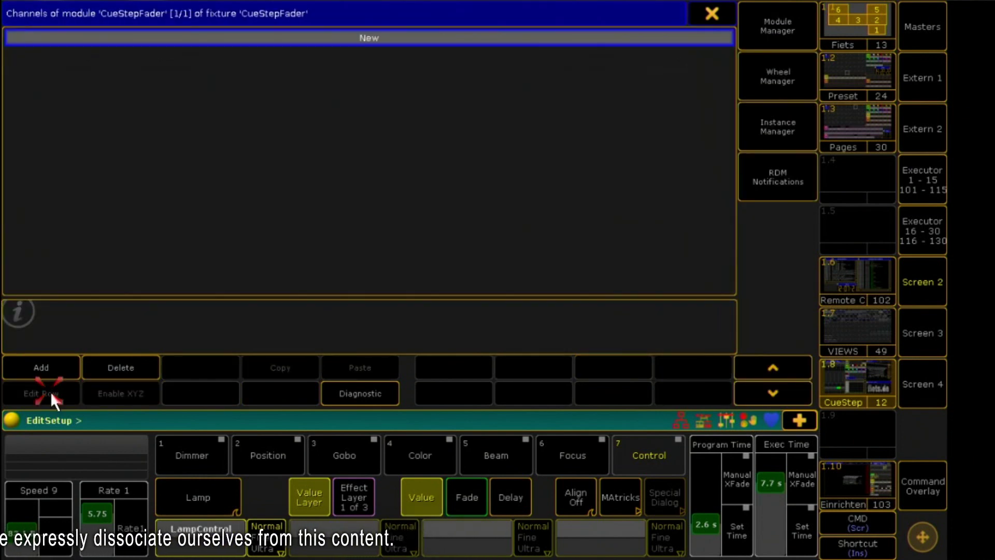
left_click(223, 37)
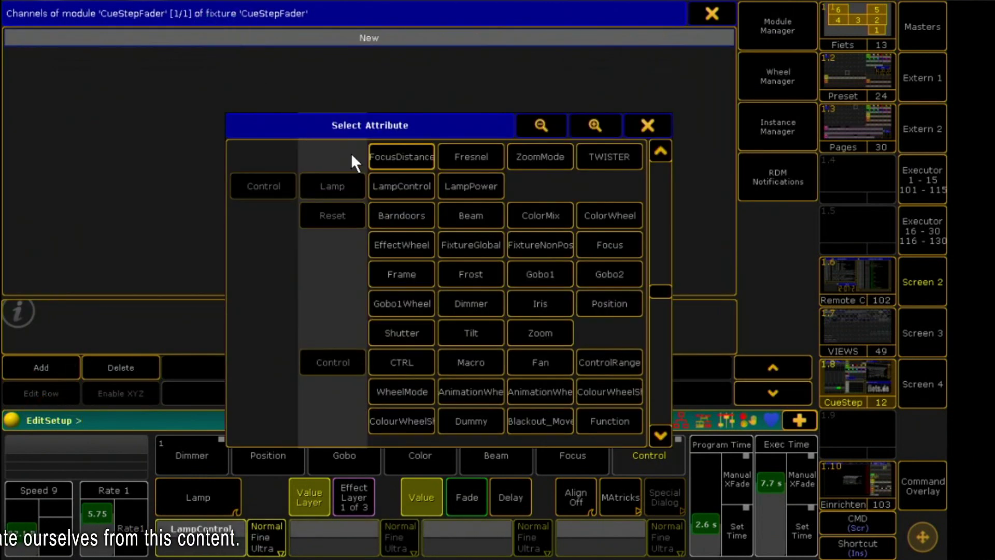
left_click_drag(651, 286, 650, 146)
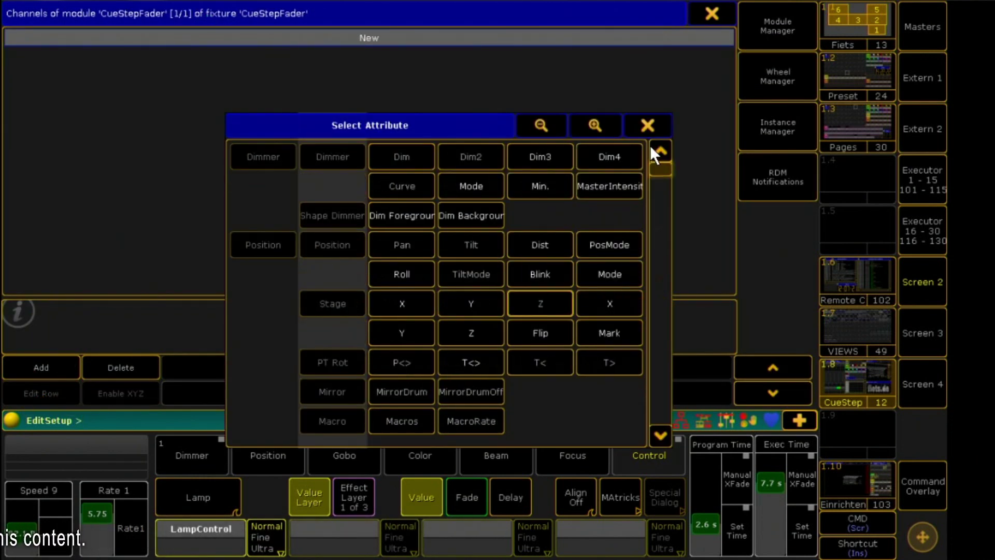
left_click(418, 155)
Step: Add ten Dummy control attributes below the Dim channel, filling channel rows 2 to 11
left_click(107, 80)
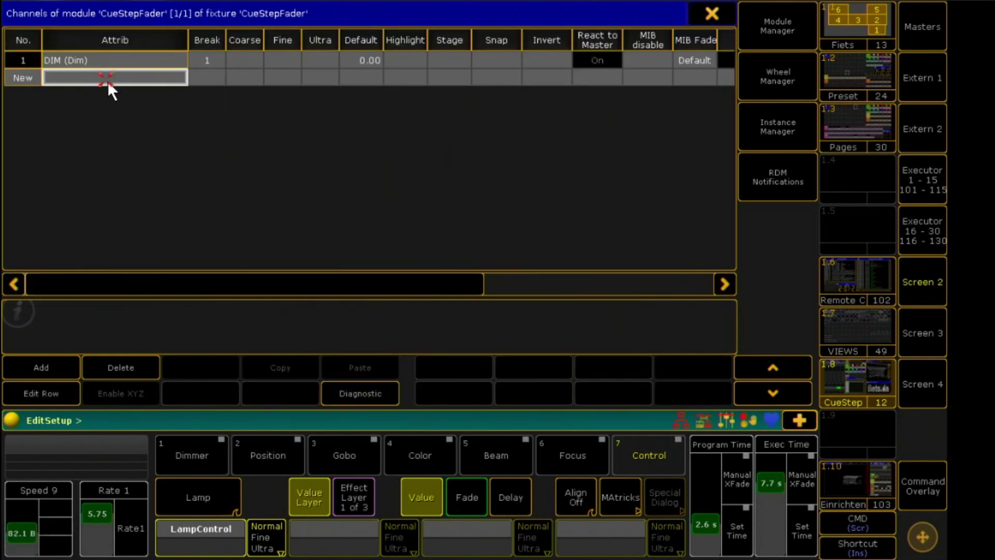
left_click(47, 370)
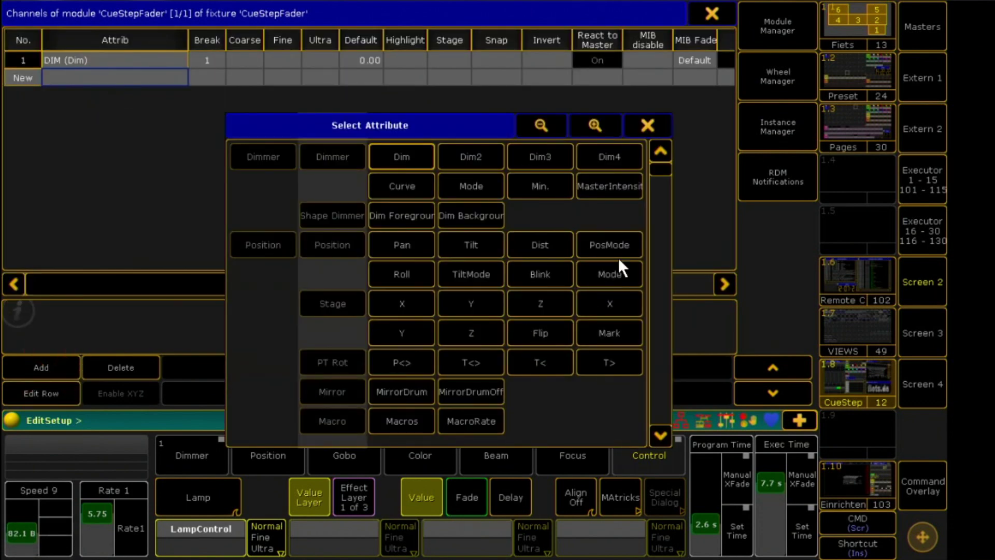
left_click_drag(654, 171, 668, 312)
left_click(543, 362)
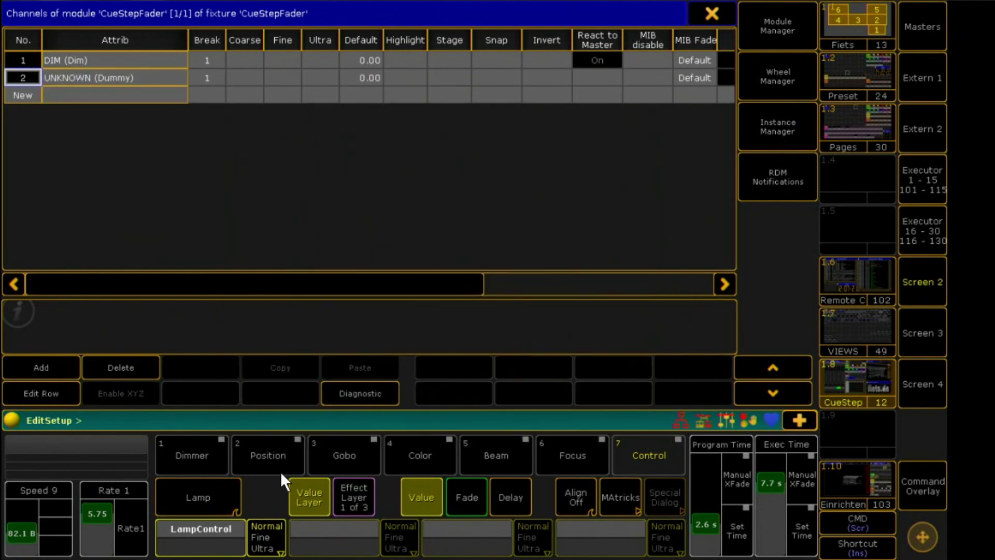
left_click(61, 368)
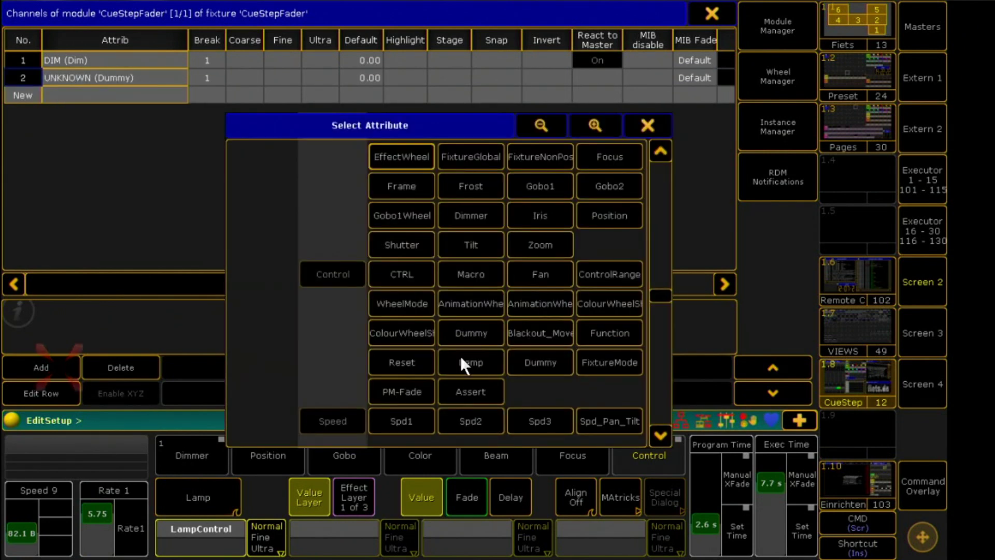
left_click(559, 362)
left_click(52, 371)
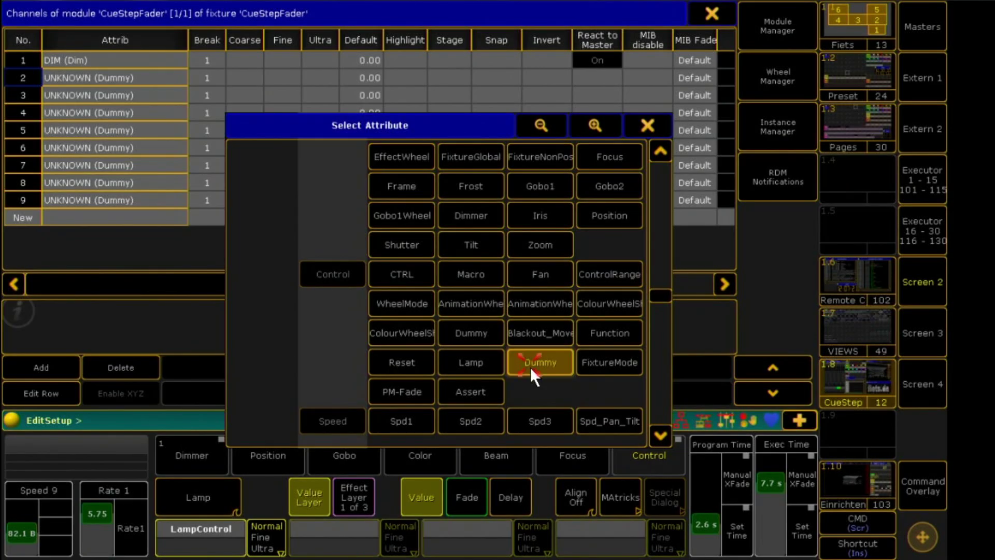
left_click(530, 367)
left_click(78, 369)
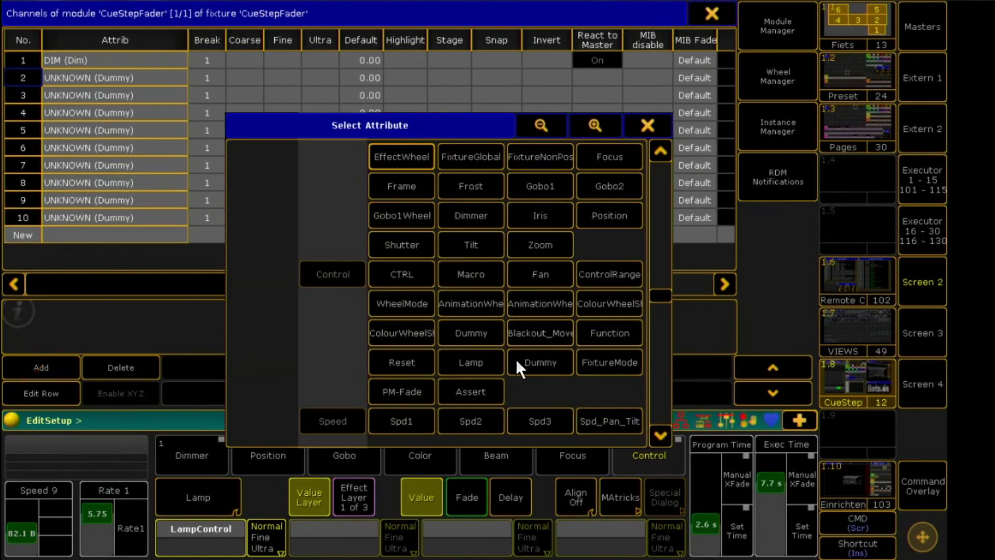
left_click(533, 363)
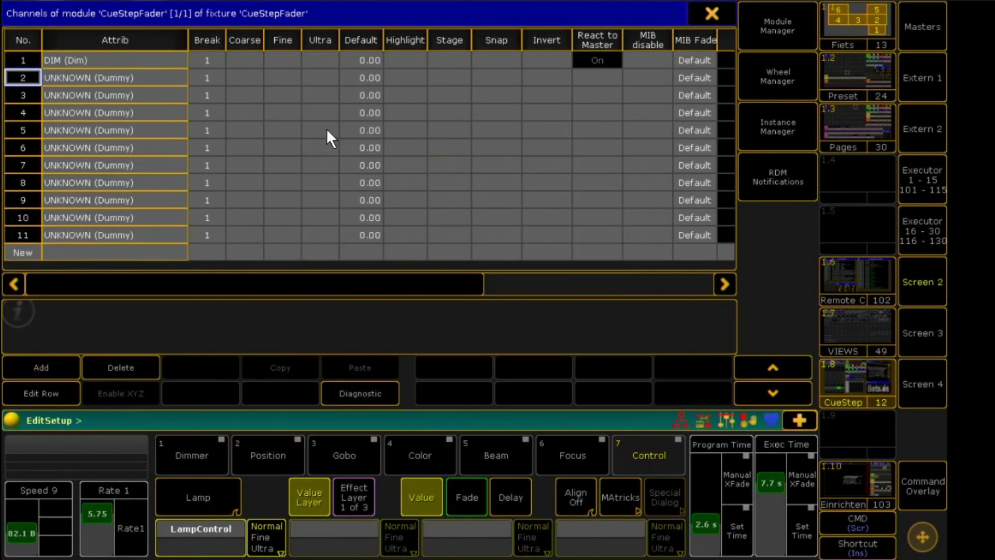
Step: Number the Coarse DMX channels of the ten Dummy rows consecutively, starting at 1
left_click_drag(253, 79, 243, 235)
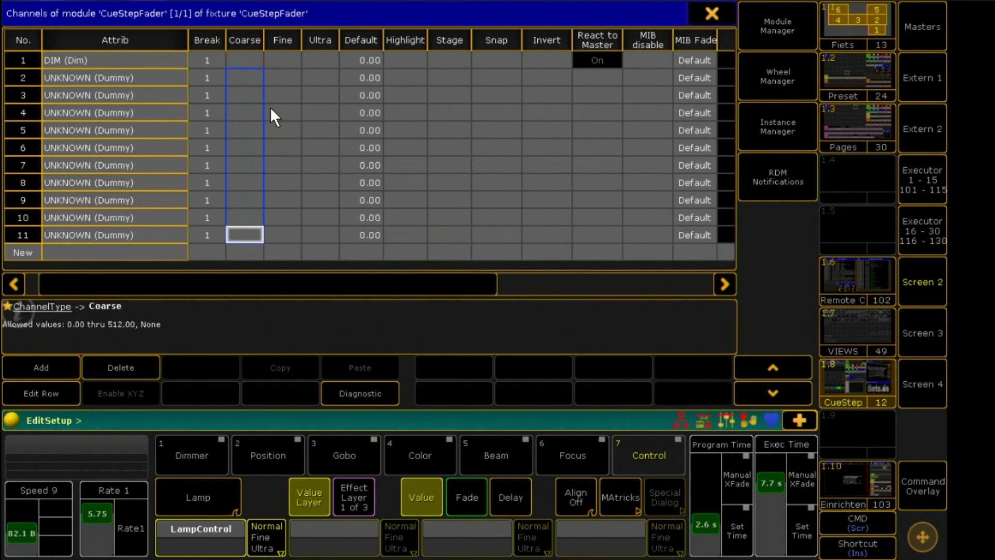
left_click(253, 78)
left_click(204, 273)
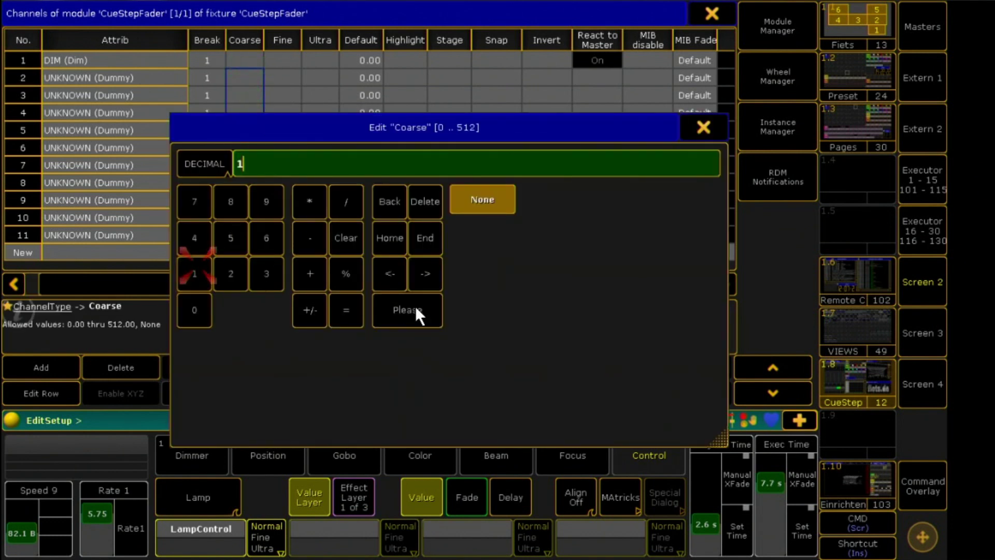
left_click(407, 308)
Step: Set React to Dim to Linear for all ten Dummy channels
left_click_drag(296, 279, 607, 270)
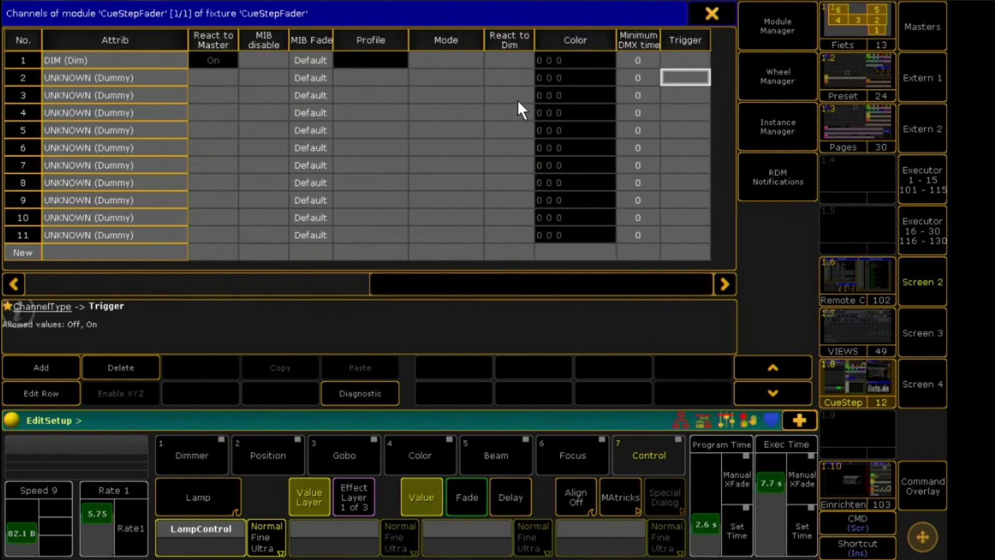
left_click_drag(497, 77, 511, 239)
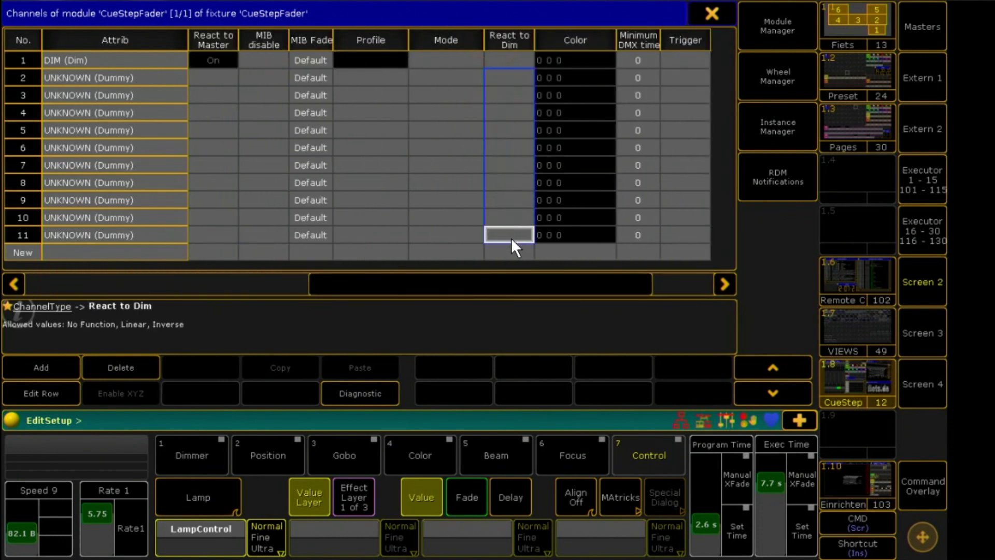
left_click(511, 237)
left_click(537, 289)
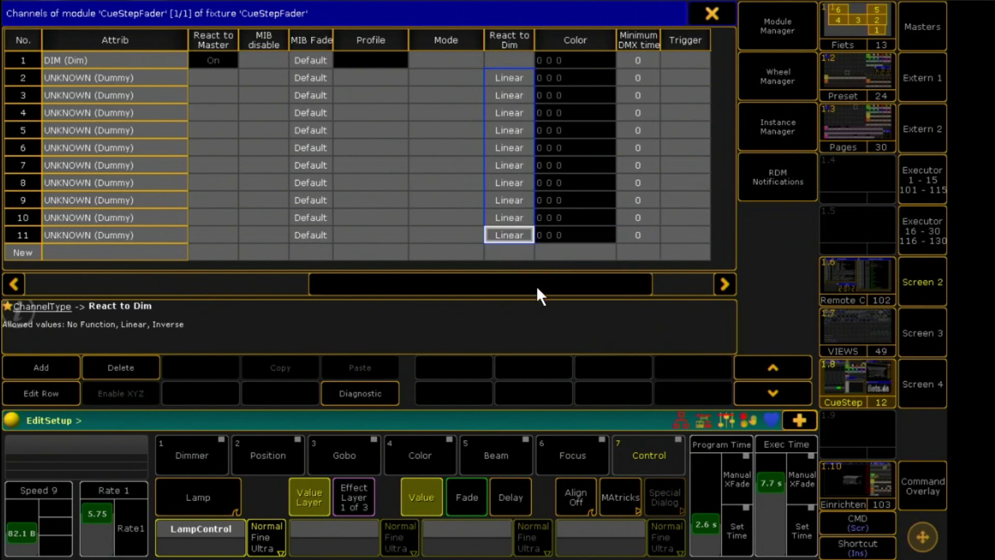
Step: Set the Default value of all ten Dummy channels to 100
left_click_drag(537, 288, 228, 285)
left_click_drag(367, 75, 360, 230)
left_click(360, 230)
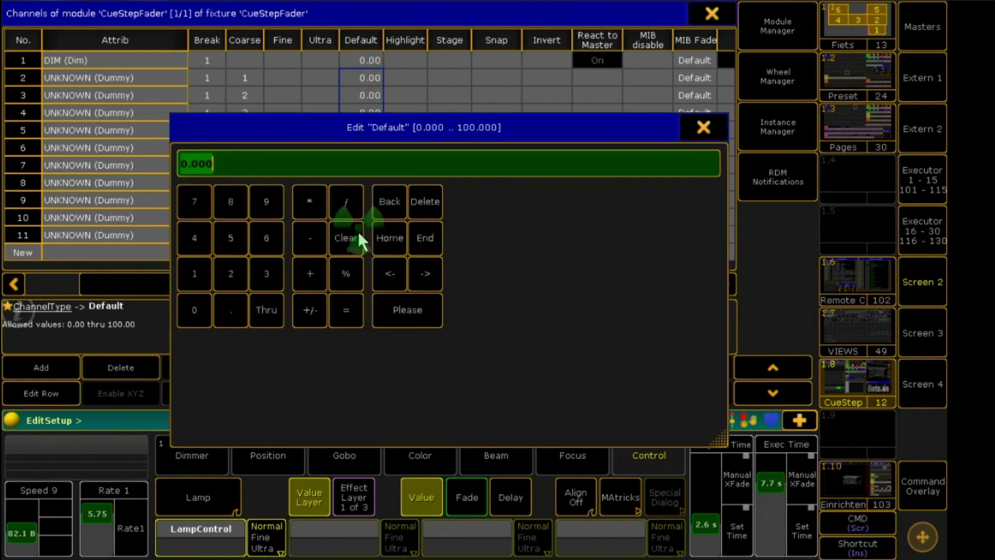
left_click(195, 273)
left_click(195, 310)
left_click(194, 310)
left_click(413, 317)
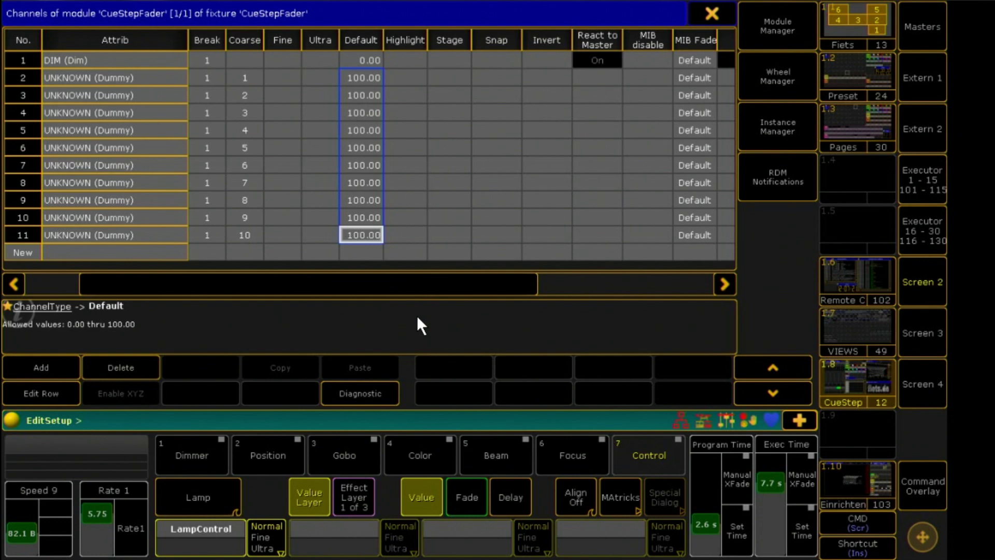
Step: Leave the fixture type editor and add ten new DMX profiles in the patch setup
left_click(720, 14)
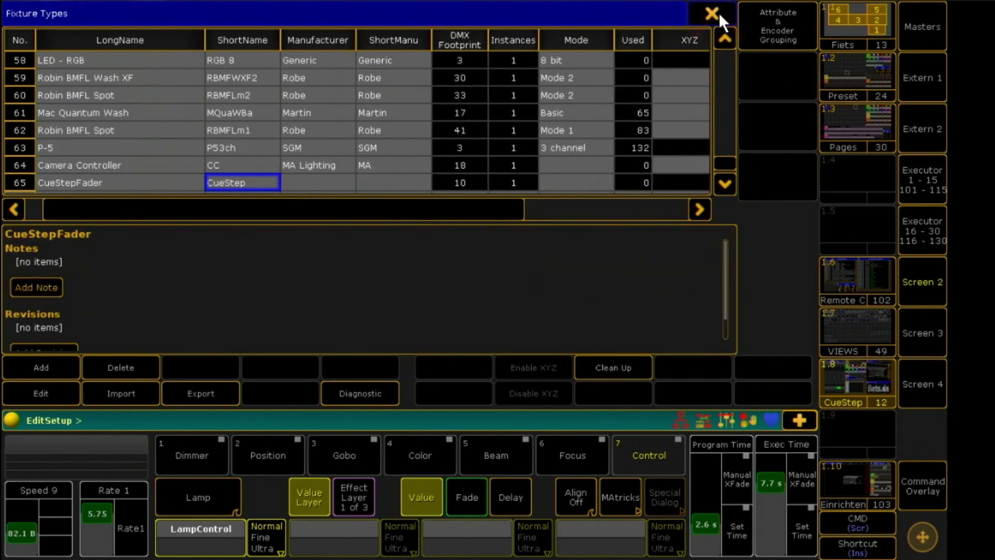
left_click(719, 13)
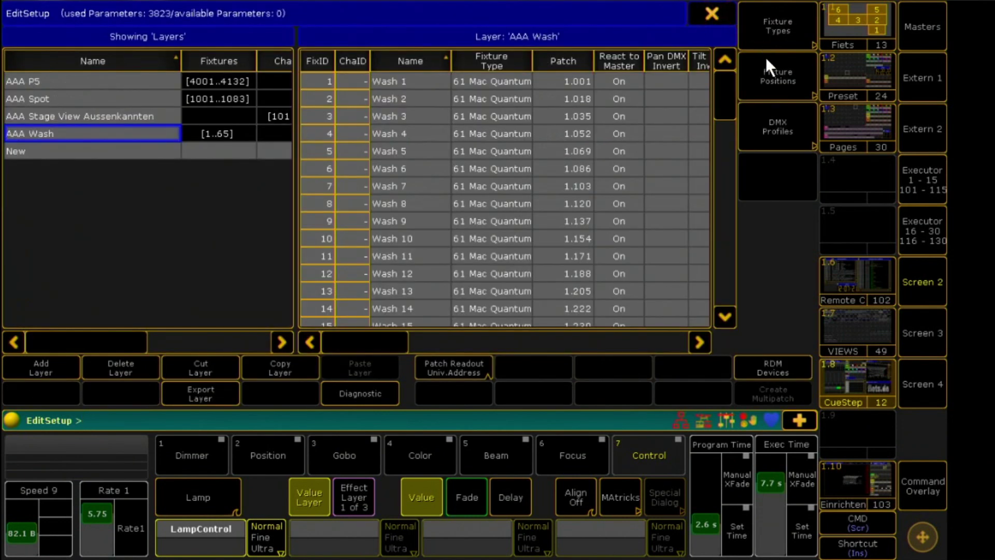
left_click(774, 126)
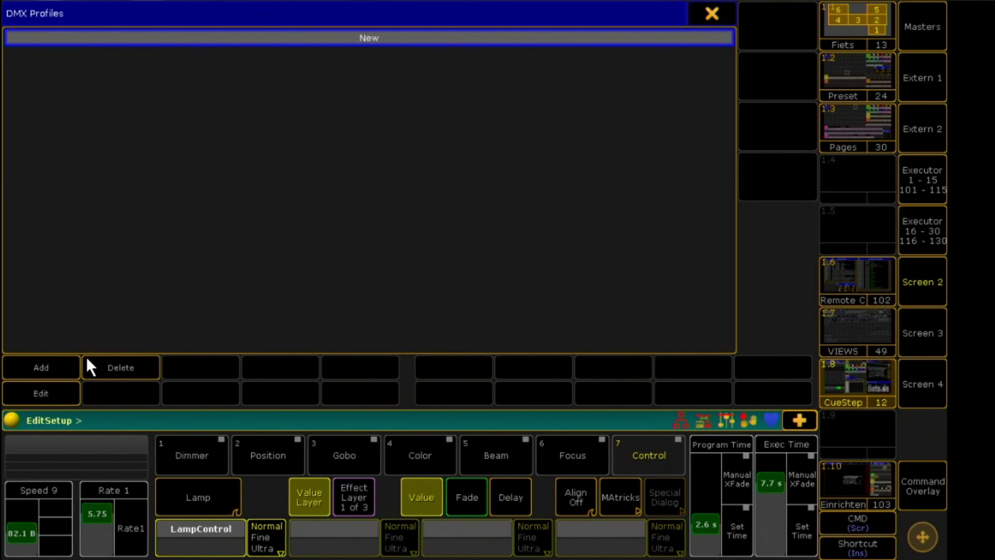
left_click(61, 361)
left_click(61, 362)
left_click(62, 362)
left_click(62, 361)
left_click(62, 361)
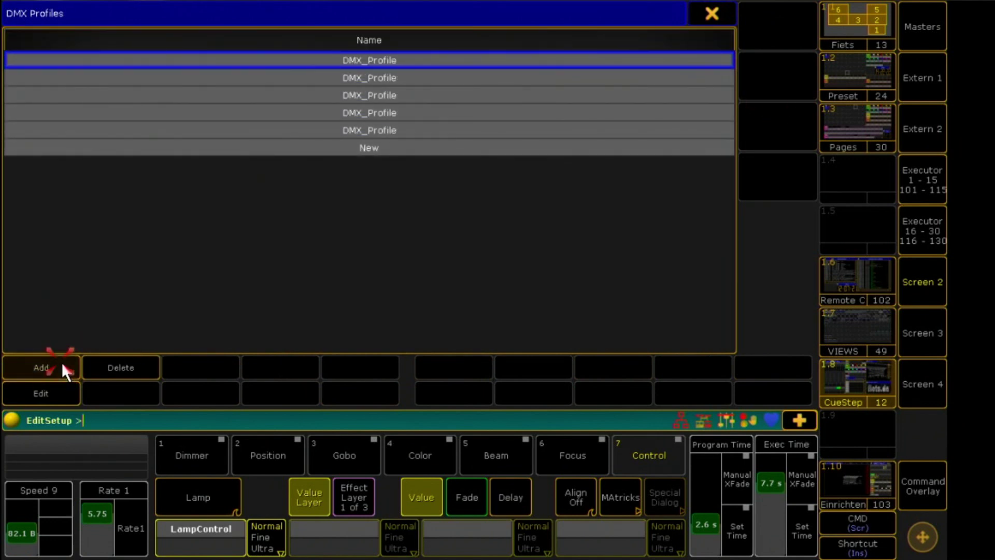
left_click(62, 361)
left_click(62, 361)
left_click(62, 362)
left_click(61, 363)
left_click(61, 362)
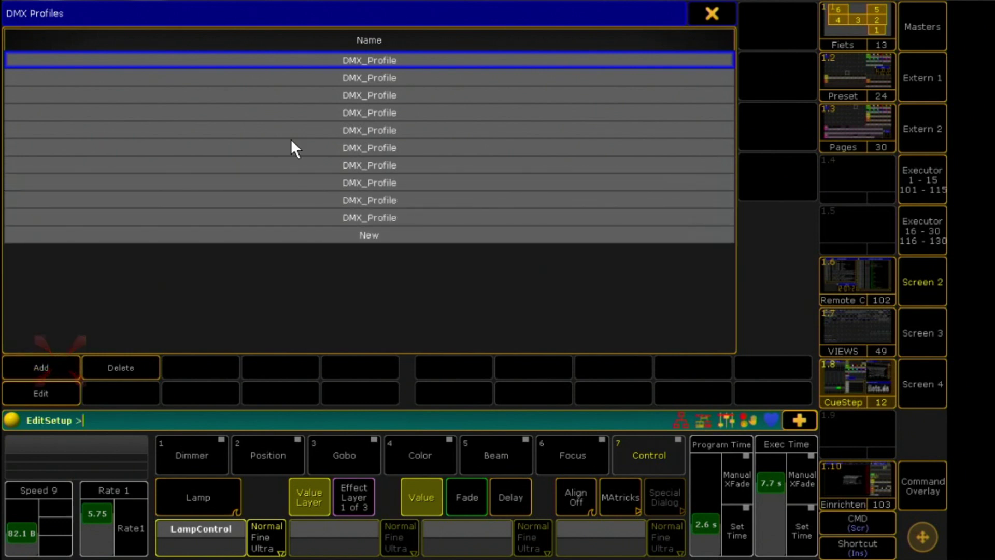
Step: Rename the ten DMX profiles in order from Step 01 to Step 10
double_click(362, 62)
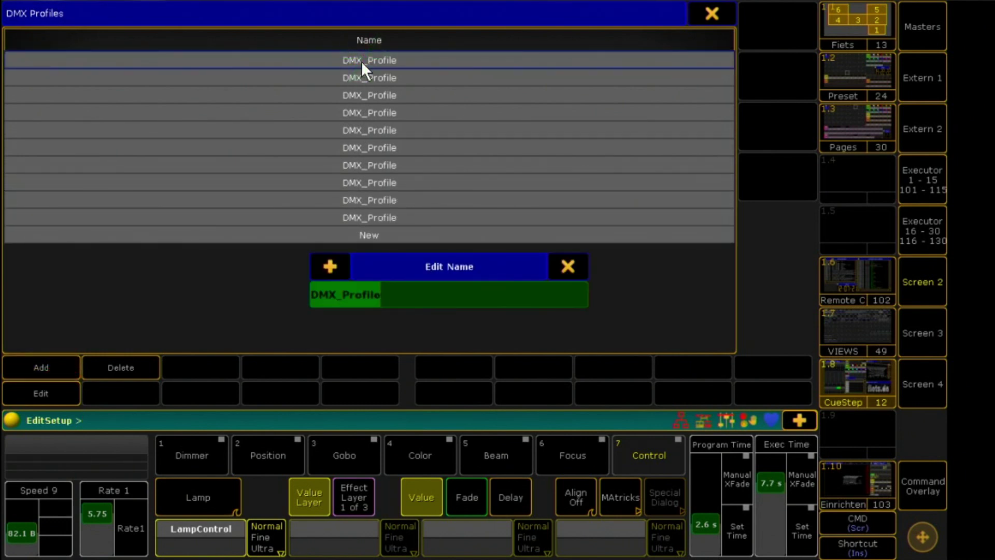
type("Step")
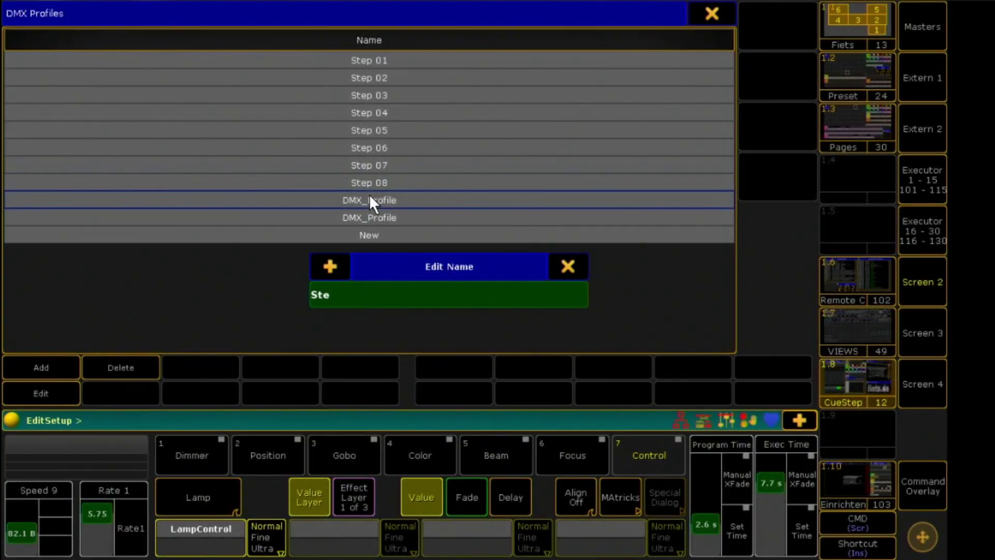
type("p 09")
key("Return")
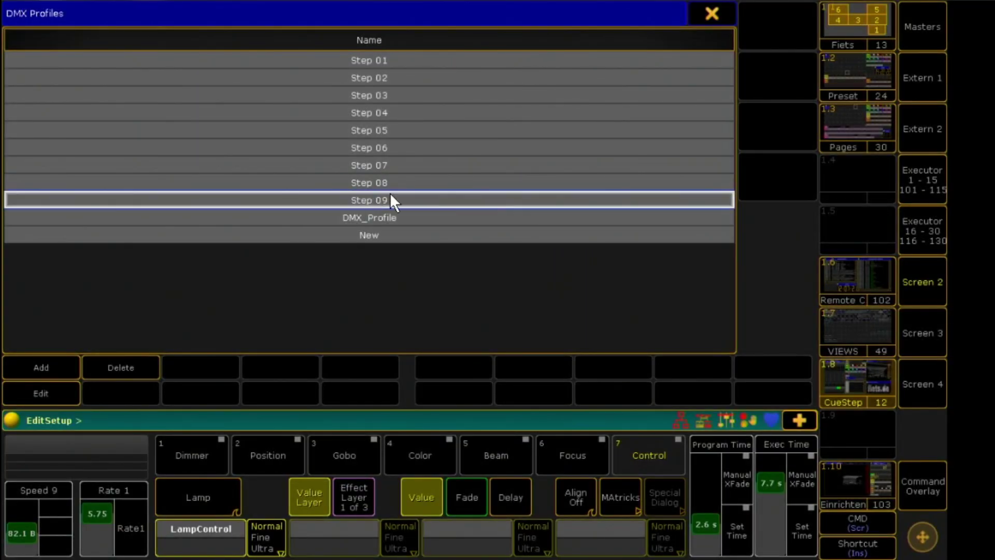
double_click(397, 215)
key("BackSpace")
type("Ste")
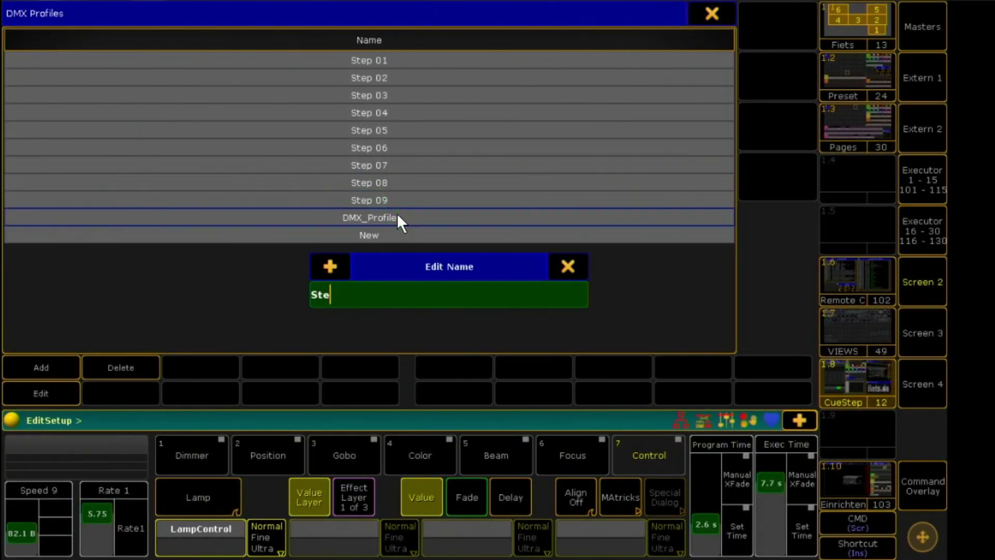
type("p 10")
key("Return")
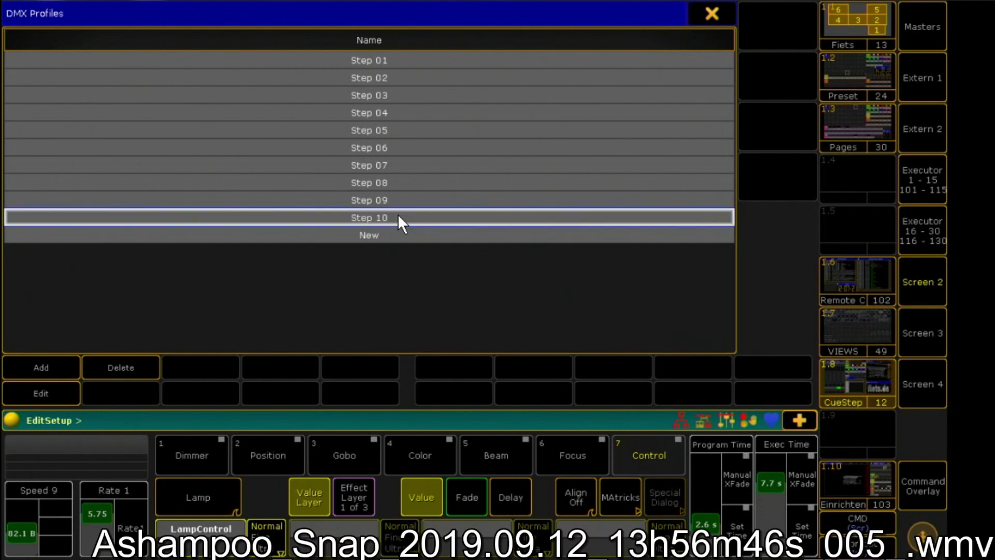
Step: Open the Step 01 profile for editing
left_click(371, 63)
left_click(64, 387)
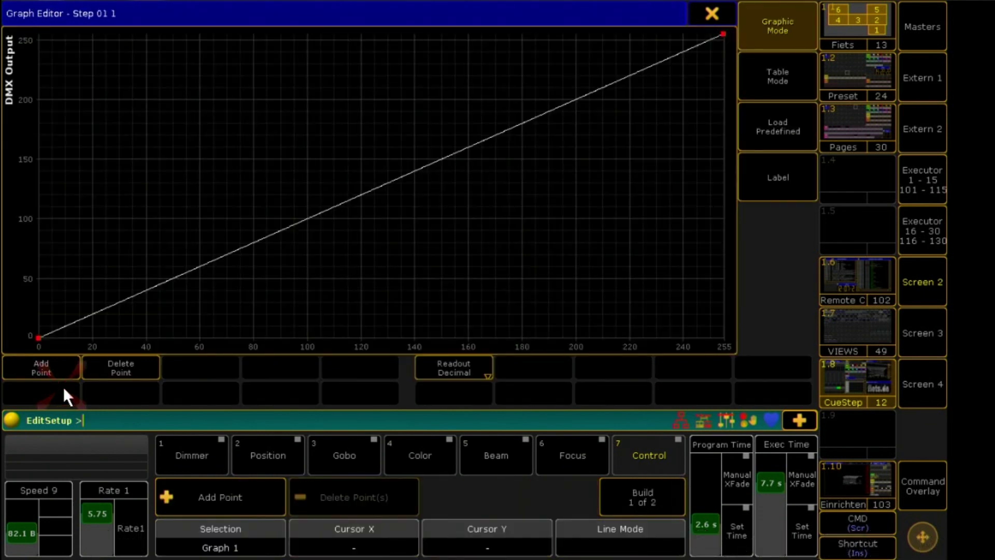
Step: Add three freehand points to the Step 01 curve, at about 204/149, 121/45 and 39/159
left_click(586, 159)
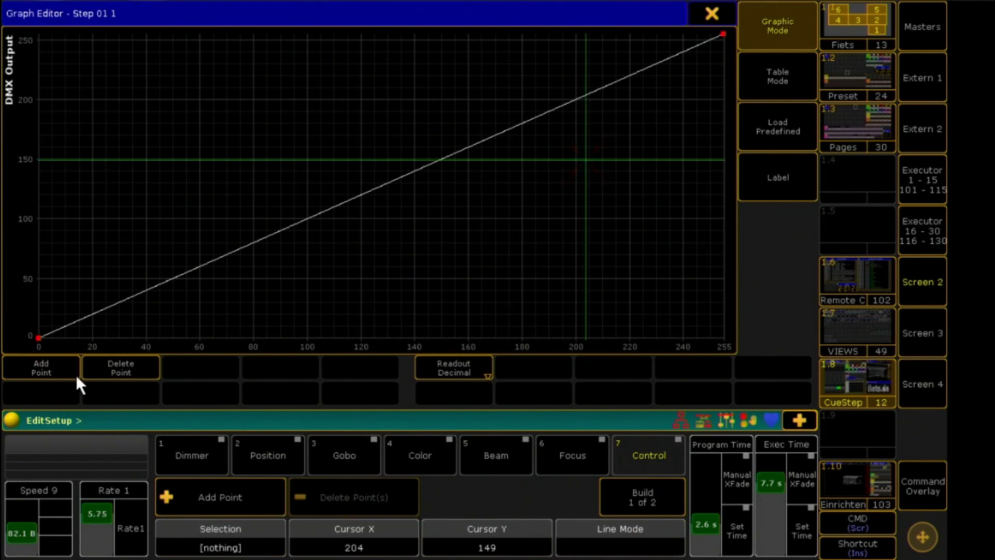
left_click(59, 372)
left_click(364, 286)
left_click(55, 369)
left_click(144, 147)
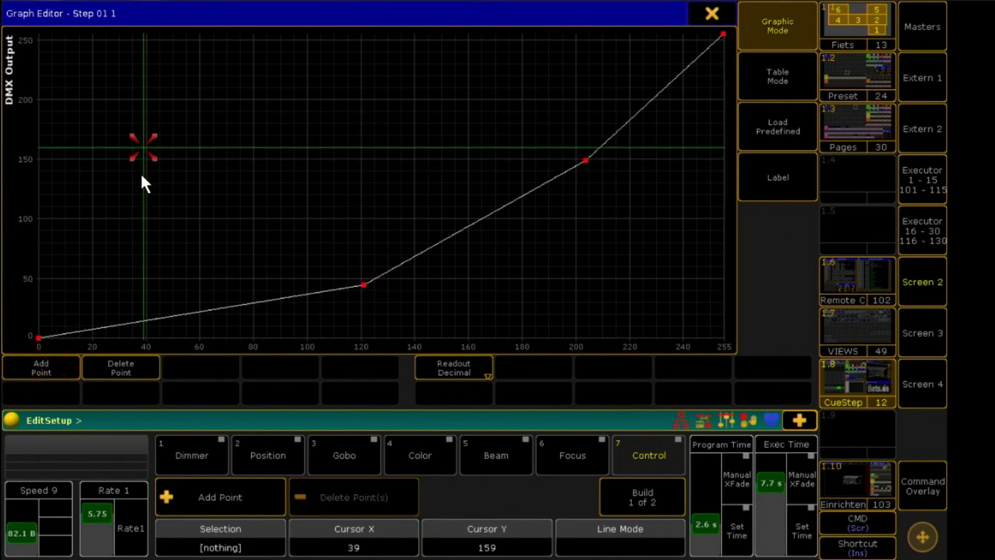
left_click(44, 364)
Step: Move the three added points freely to reshape the Step 01 curve
left_click_drag(364, 284, 259, 264)
left_click_drag(585, 162, 407, 102)
left_click_drag(144, 149, 360, 160)
left_click_drag(407, 104, 260, 198)
left_click_drag(360, 160, 625, 200)
Step: Delete the three added points from the Step 01 curve
left_click(120, 368)
left_click(259, 264)
left_click(131, 366)
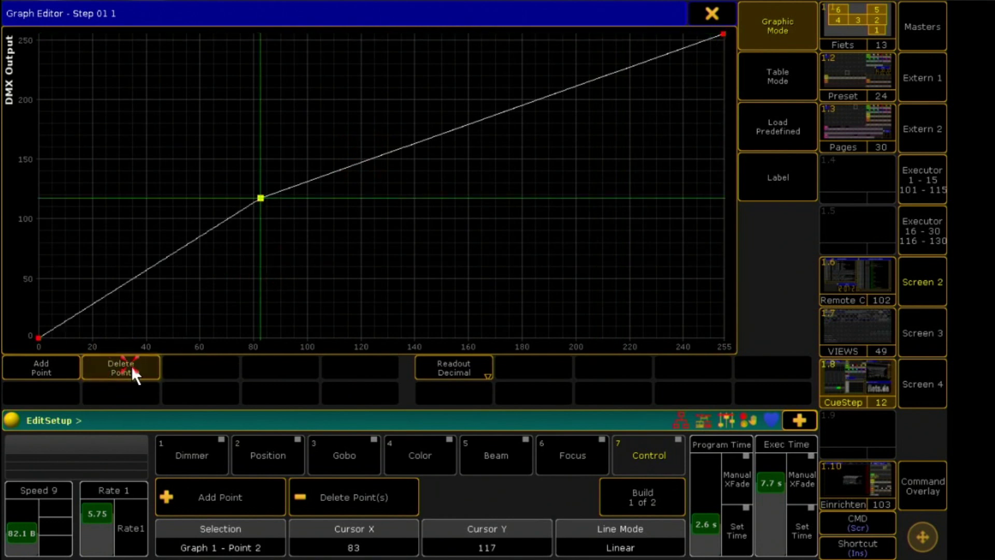
left_click(131, 366)
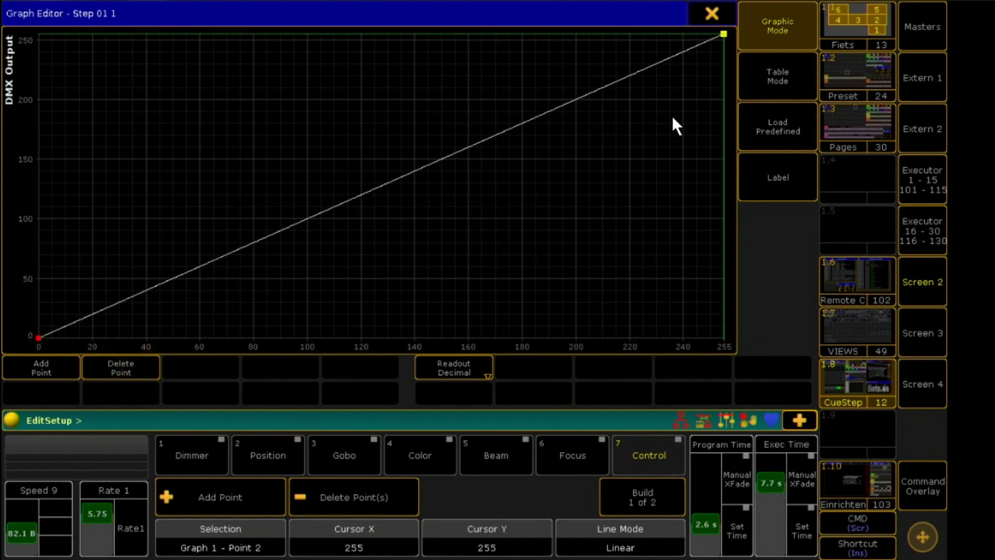
Step: Show the Step 01 curve as a table with percent readout and add a third point
left_click(763, 84)
left_click(451, 368)
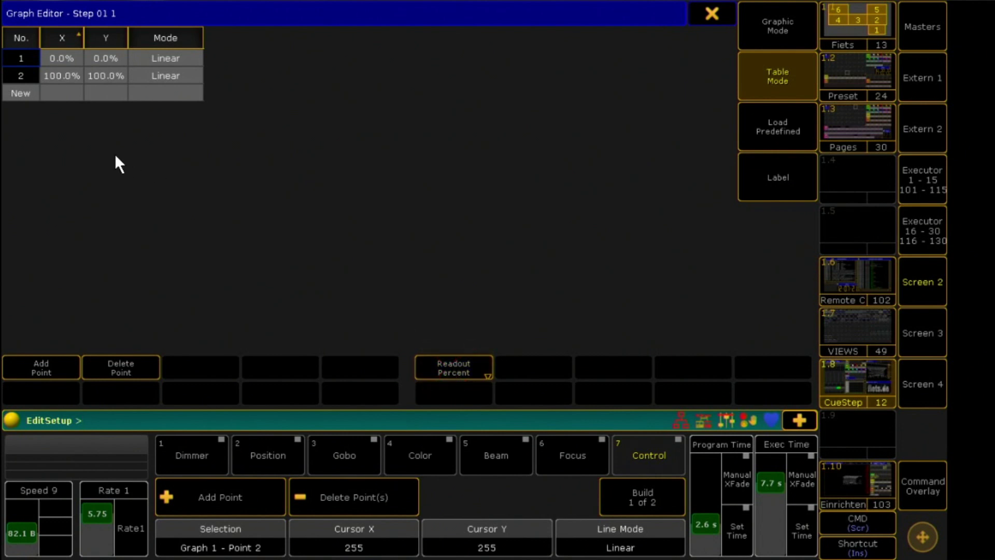
left_click(33, 365)
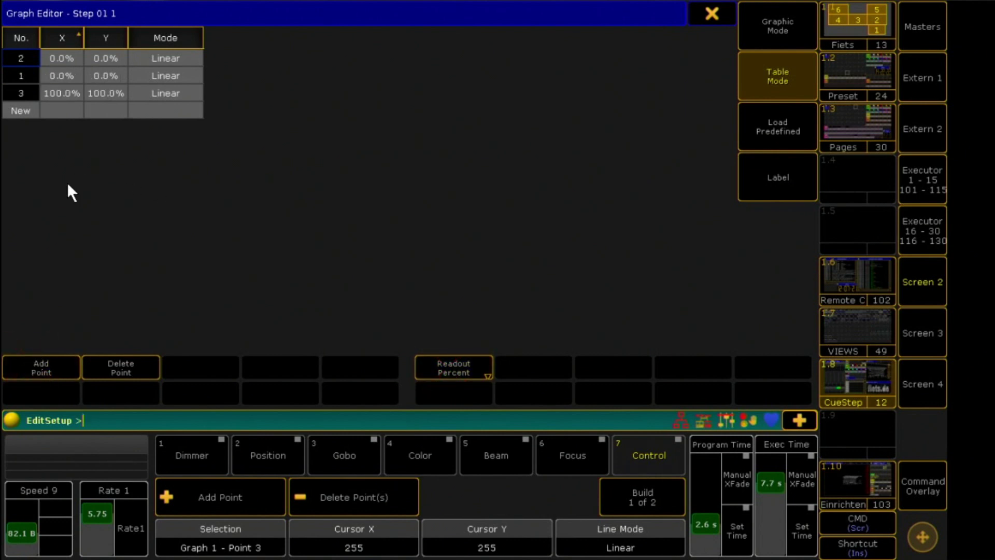
Step: Set the first Step 01 point's Y to 100% and the second point to X 10%, Y 100%
left_click(98, 55)
type("100")
key("Return")
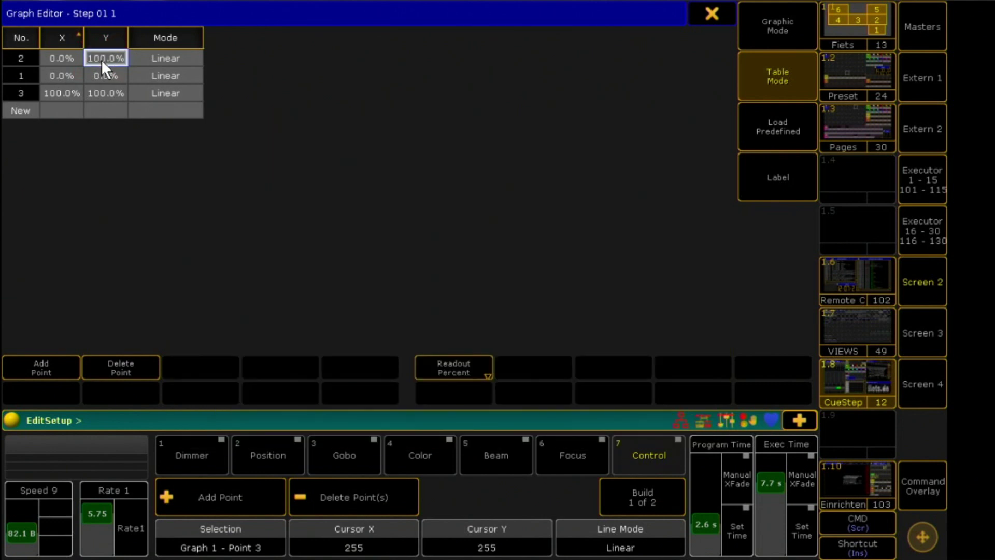
left_click(65, 74)
type("10")
key("Return")
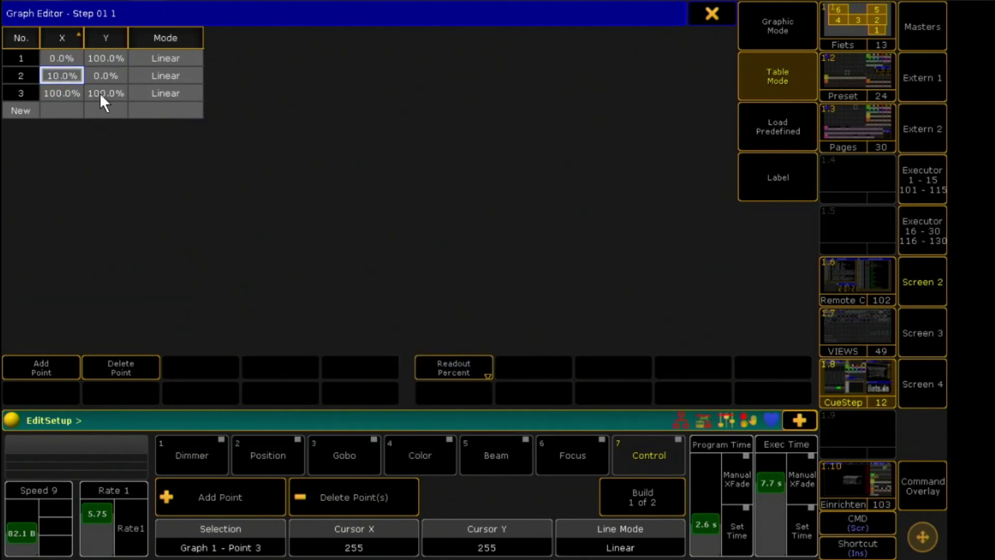
left_click(100, 79)
left_click(100, 78)
type("100")
key("Return")
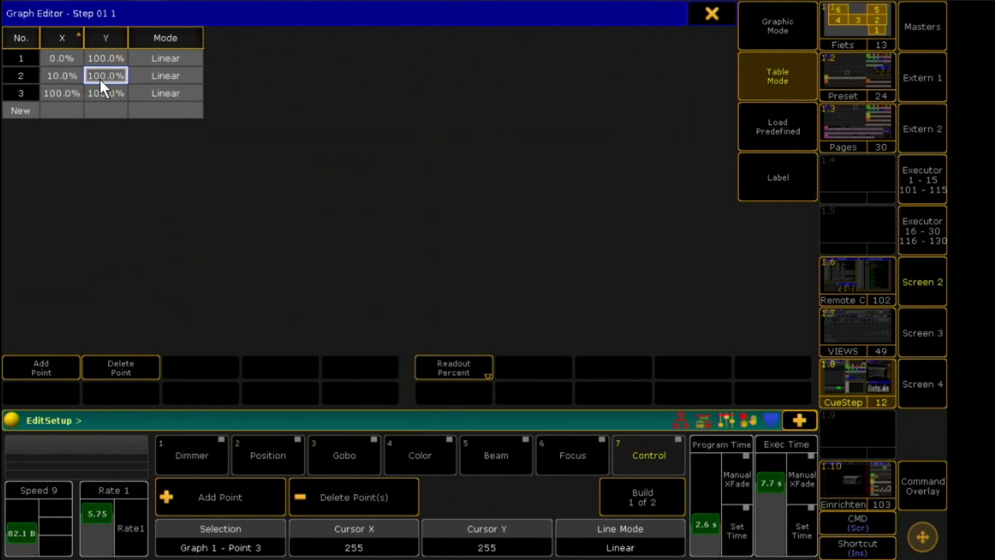
Step: Set the third Step 01 point to X 11%, Y 0%, then check the graph and close the profile
left_click(71, 95)
type("11")
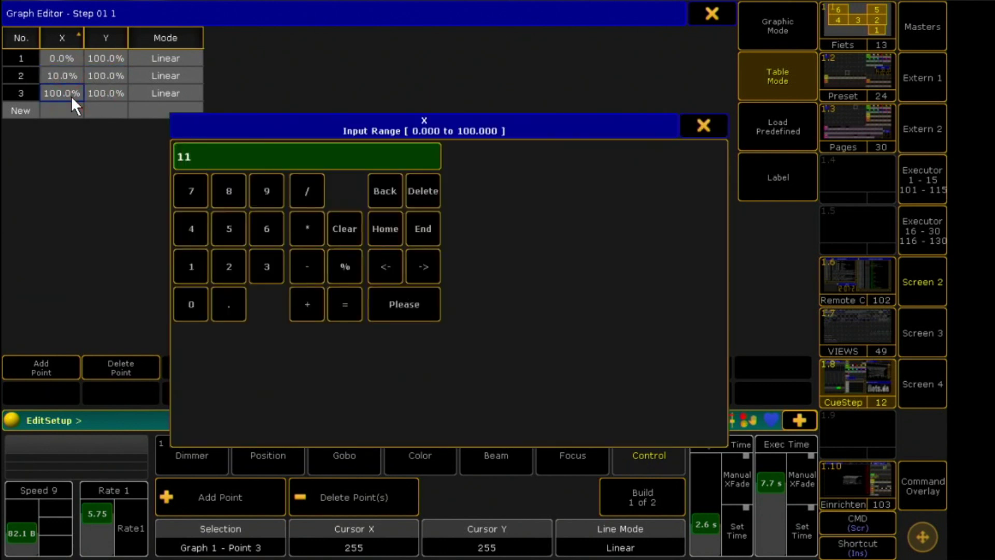
key("Return")
left_click(101, 95)
type("0")
key("Return")
left_click(755, 43)
left_click(712, 14)
Step: Open the Step 02 profile as a table with percent readout and four points
left_click(580, 80)
left_click(59, 396)
left_click(466, 371)
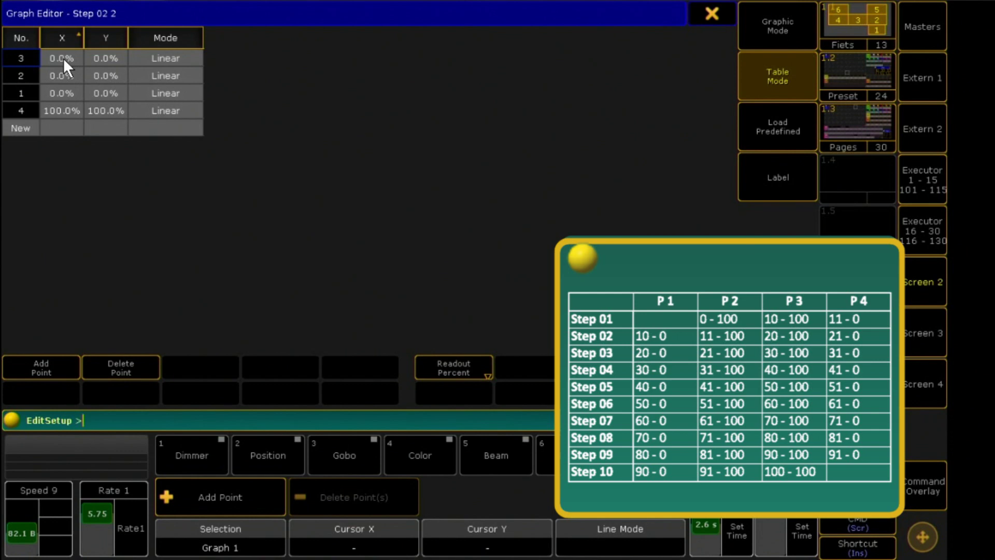
Step: Set the first Step 02 point's X to 10% and the second point to X 11%, Y 100%
right_click(63, 59)
type("10")
key("Return")
right_click(62, 75)
type("11")
key("Return")
right_click(103, 77)
type("100")
key("Return")
Step: Set the third Step 02 point to X 20%, Y 100% and the fourth to X 21%, Y 0%, and close the profile
right_click(66, 91)
type("20 - 100")
key("Return")
right_click(74, 108)
type("21")
key("Return")
right_click(101, 109)
type("00")
key("Return")
left_click(755, 23)
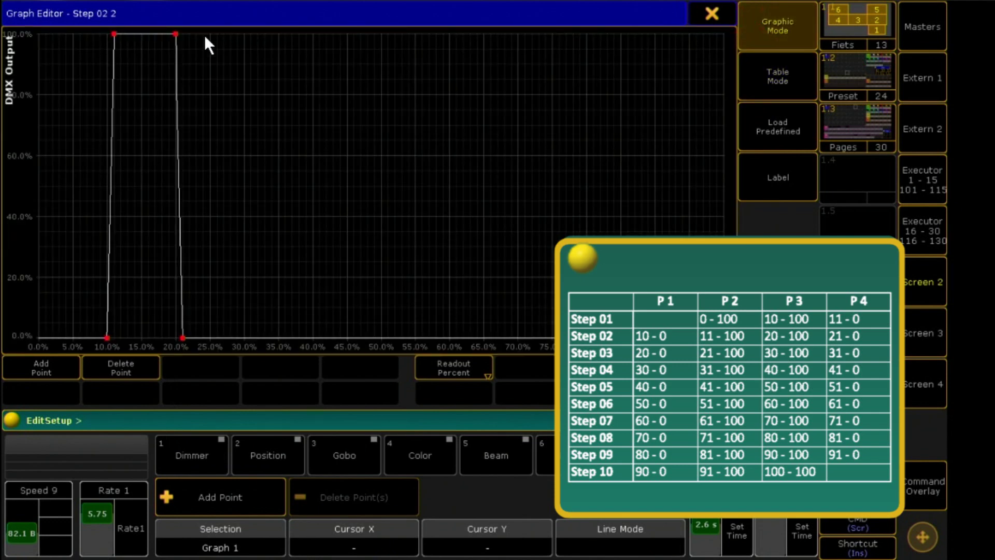
left_click(703, 10)
Step: Open the Step 03 profile as a table and add two points
left_click(383, 96)
left_click(50, 388)
left_click(755, 86)
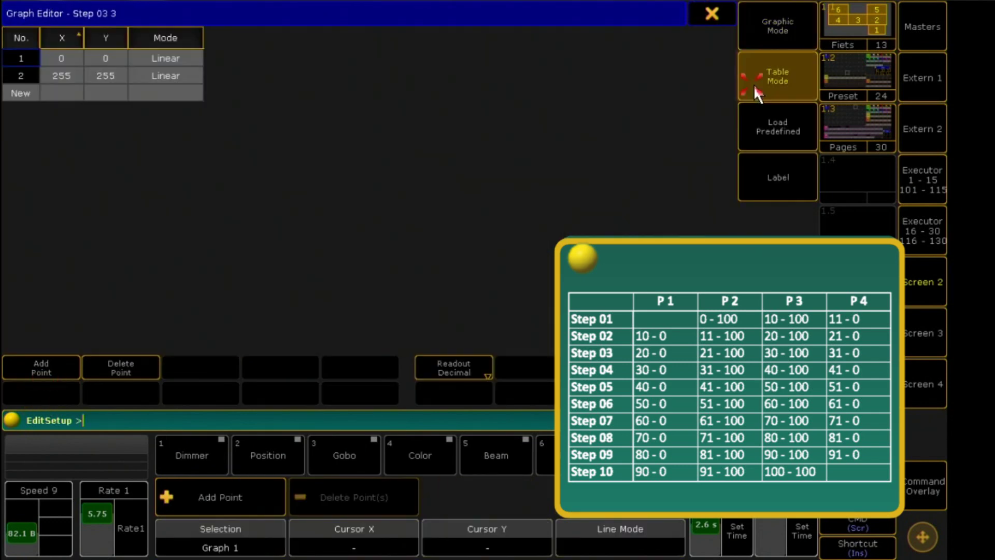
double_click(43, 373)
Step: Set the first Step 03 point's X to 20% and the second point to X 21%, Y 100%
right_click(61, 59)
type("20")
key("Return")
right_click(58, 78)
type("21")
key("Return")
right_click(91, 76)
type("100")
key("Return")
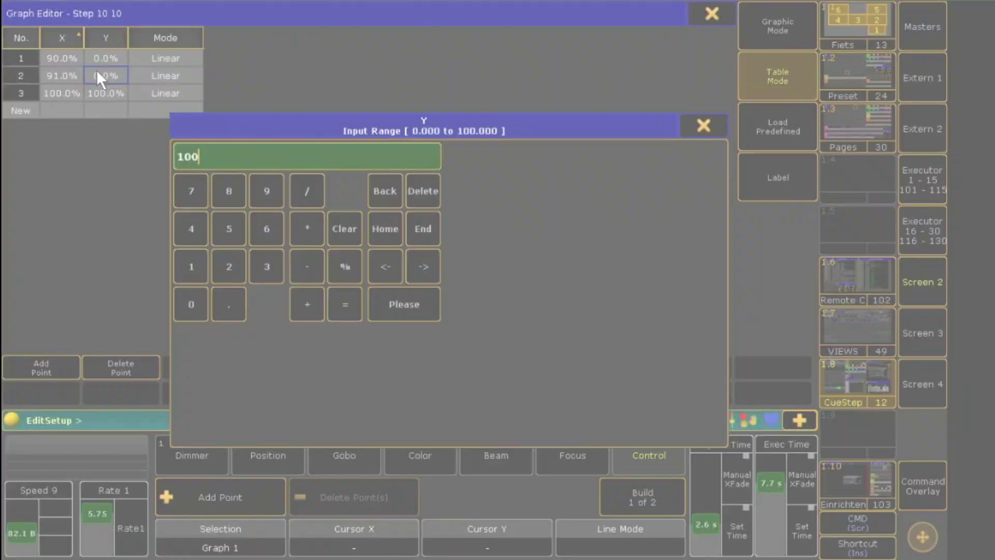
Step: Set the second Step 10 point's Y to 100%, check the graph, and leave the DMX profiles
key("Return")
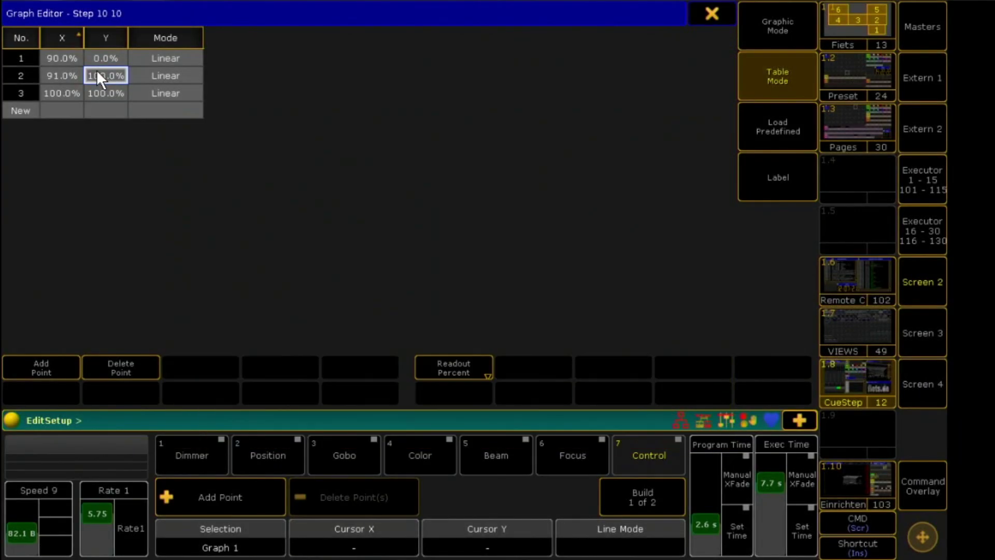
left_click(787, 34)
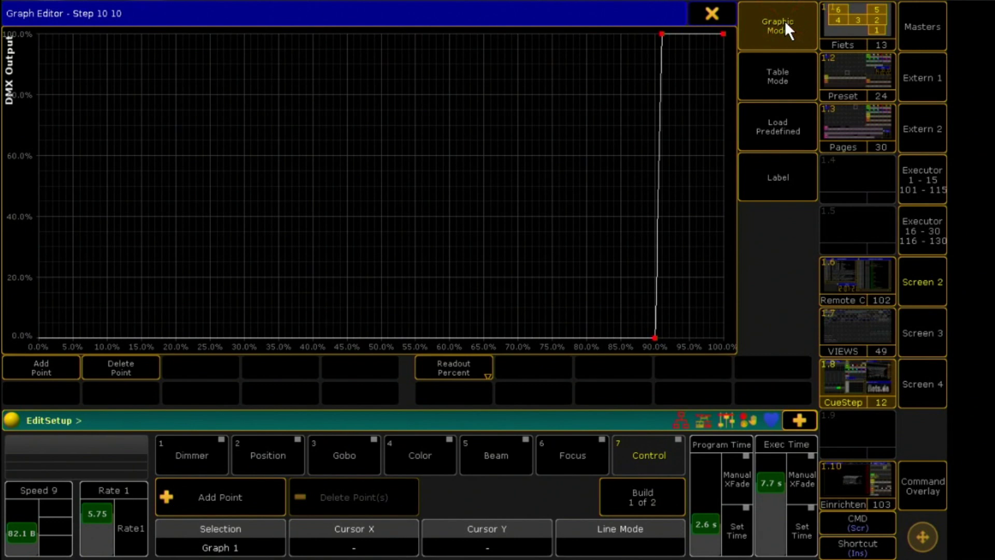
left_click(715, 11)
left_click(715, 12)
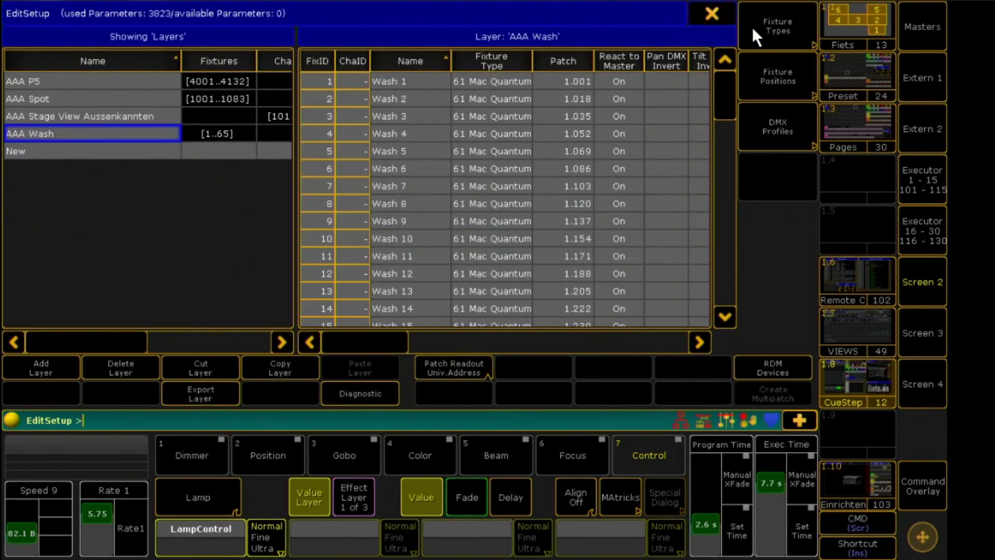
Step: Open the CueStepFader fixture type's channels for editing
left_click(783, 32)
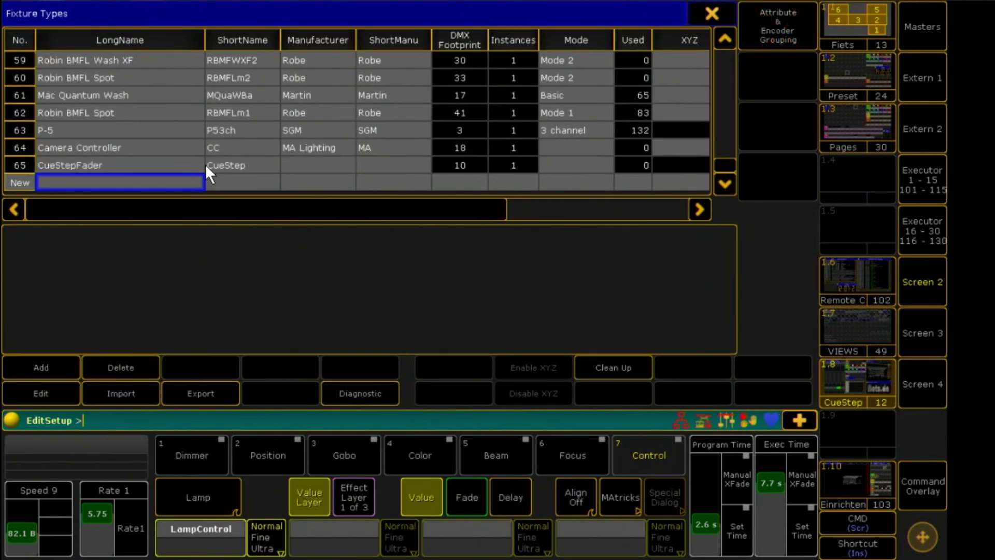
left_click(141, 167)
left_click(46, 389)
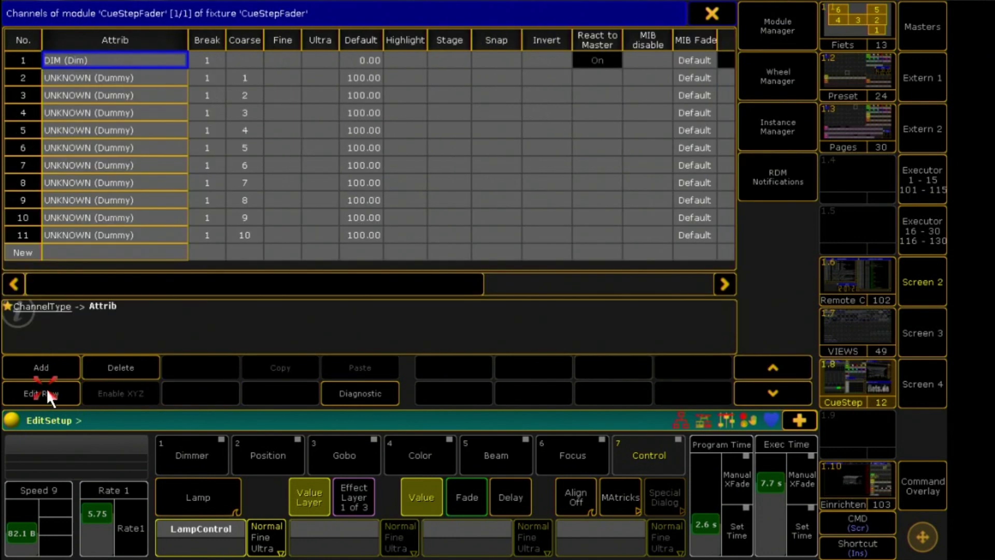
Step: Assign the DMX profiles Step 01 to Step 10 in order to the ten Dummy channels
left_click_drag(308, 277, 677, 288)
left_click(374, 79)
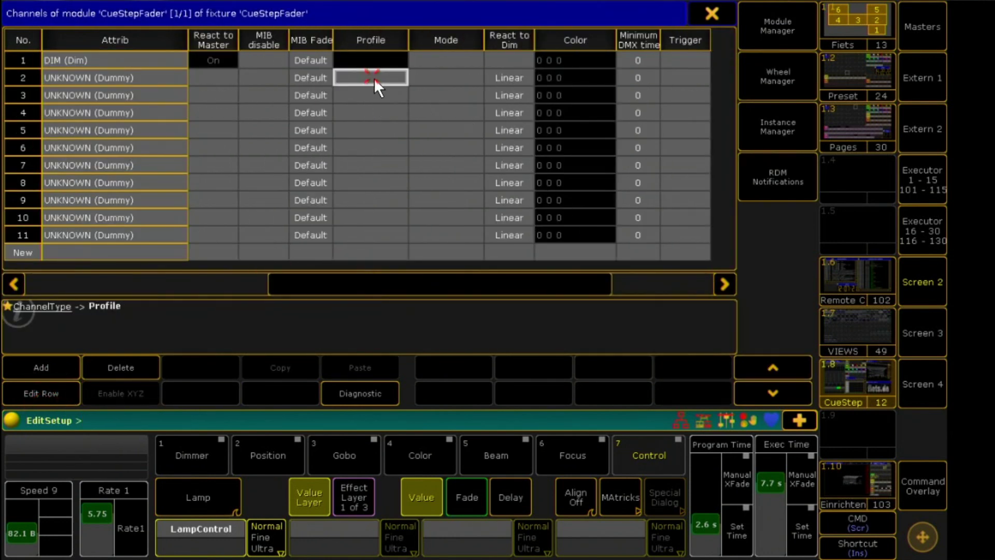
left_click(373, 78)
left_click(395, 134)
left_click(360, 94)
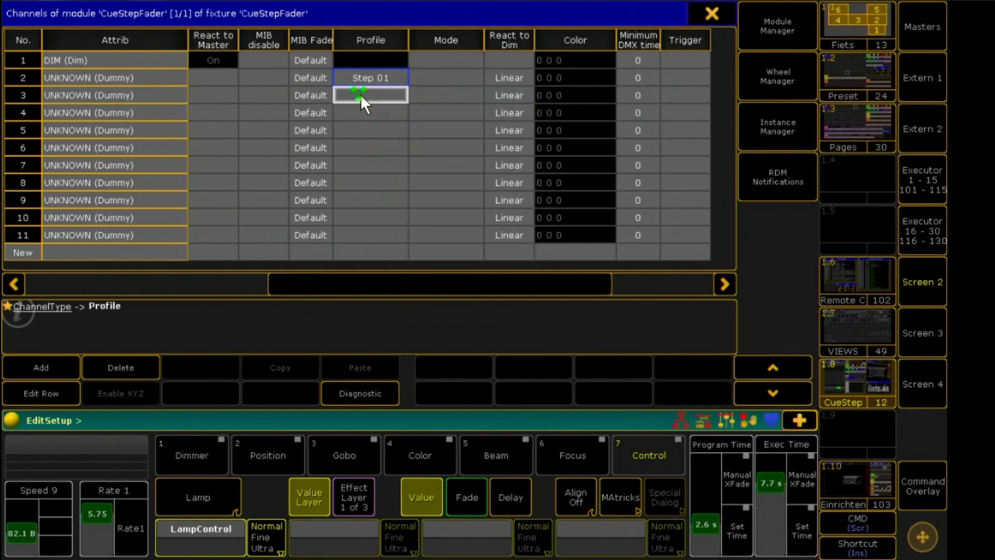
left_click(359, 94)
left_click(387, 166)
left_click(369, 114)
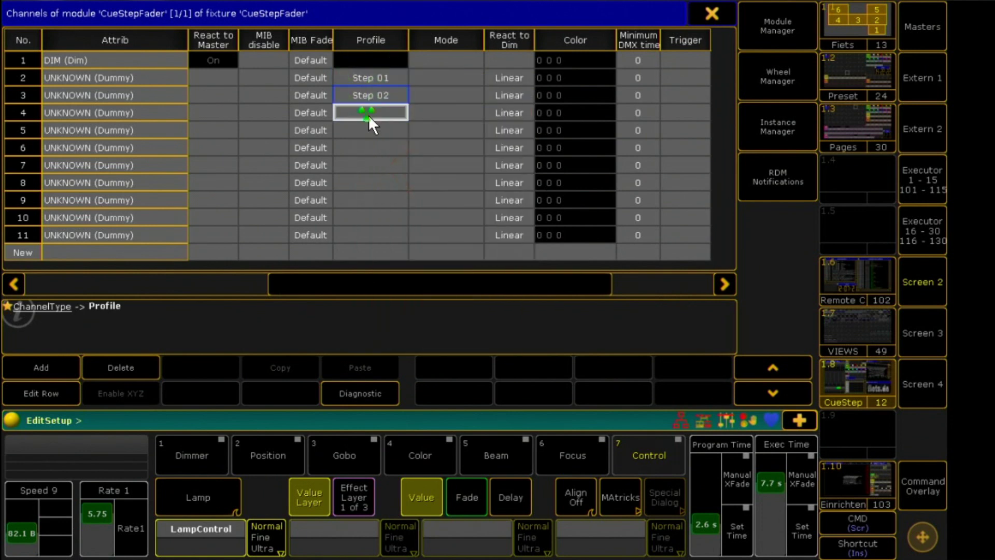
left_click(369, 114)
left_click(396, 211)
left_click(381, 130)
left_click(381, 129)
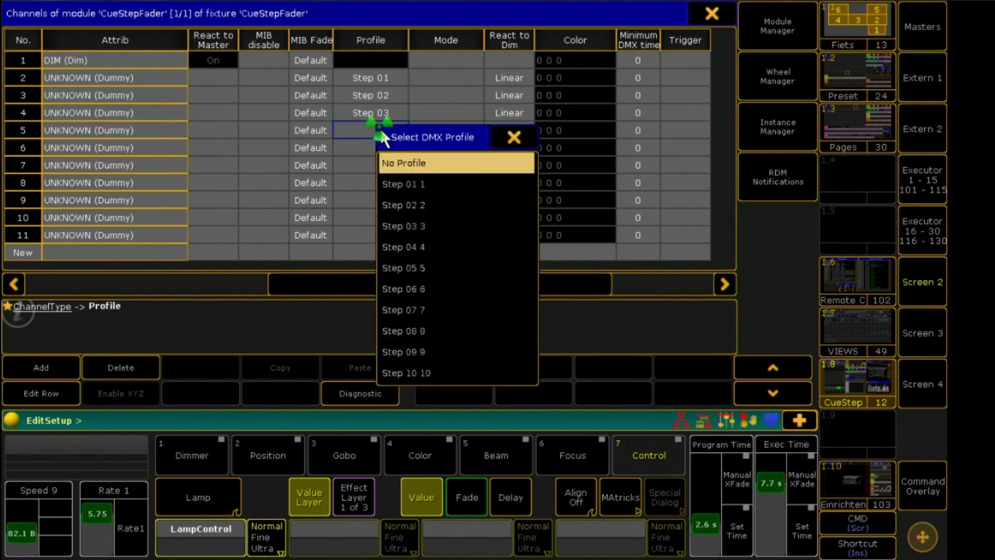
left_click(407, 239)
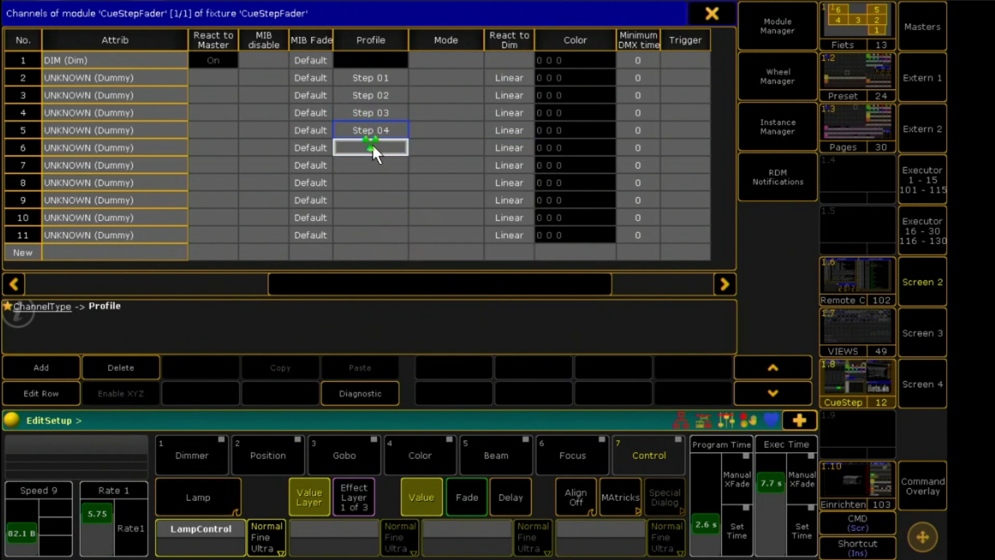
left_click(372, 147)
left_click(373, 147)
left_click(407, 283)
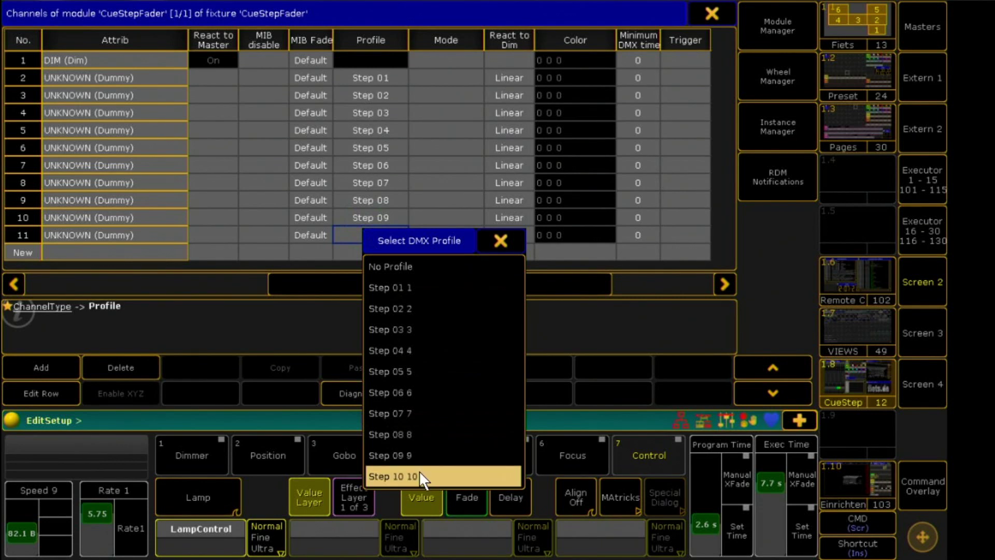
left_click(419, 471)
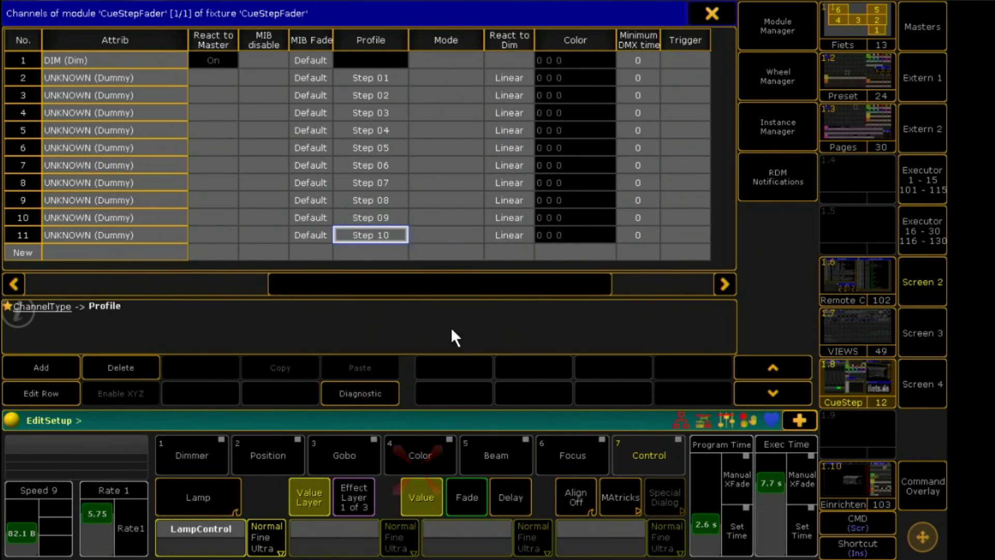
Step: Leave the CueStepFader channels and the fixture types to return to the patch layers
left_click_drag(524, 275, 248, 267)
left_click(713, 15)
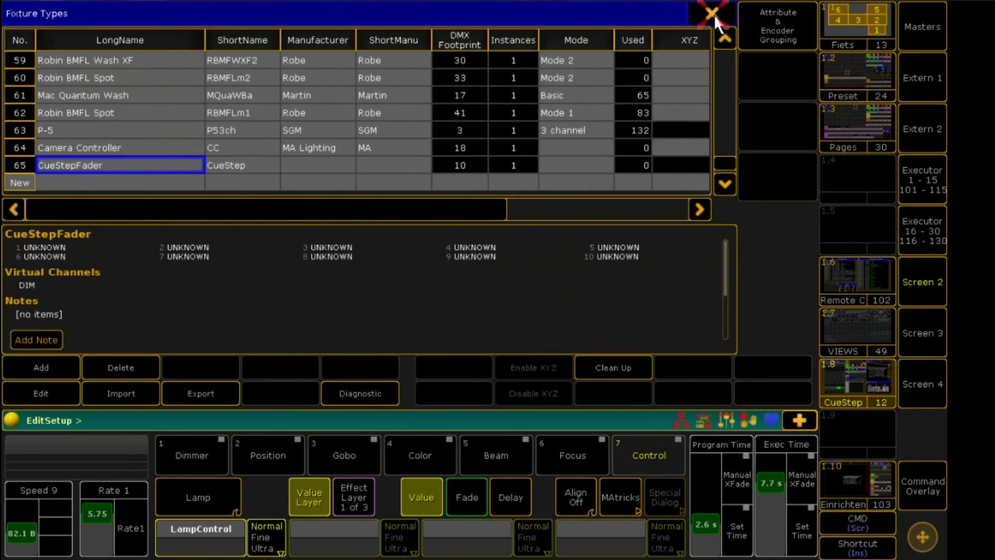
left_click(714, 16)
Step: Create a new patch layer named CueStep
left_click(67, 130)
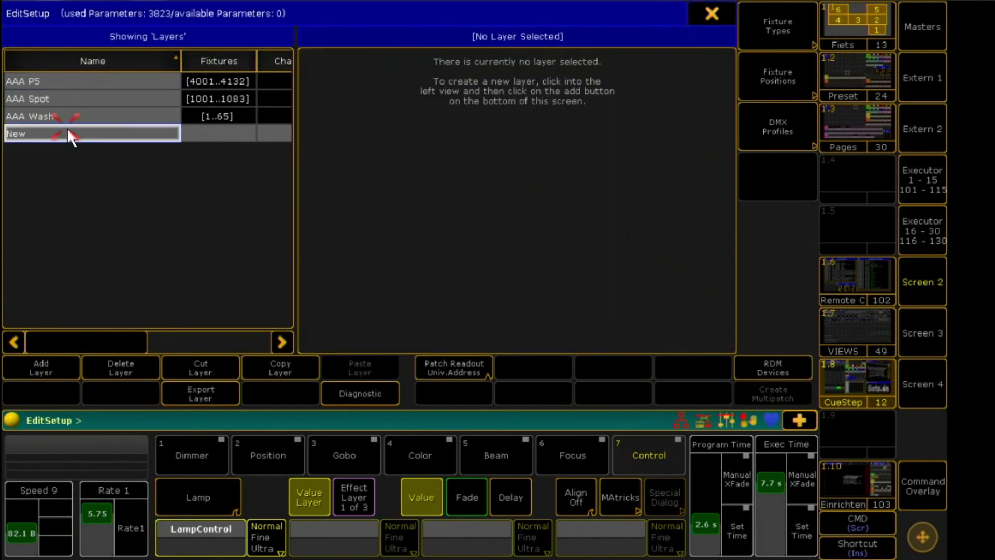
left_click(67, 129)
type("CueStep")
key("Return")
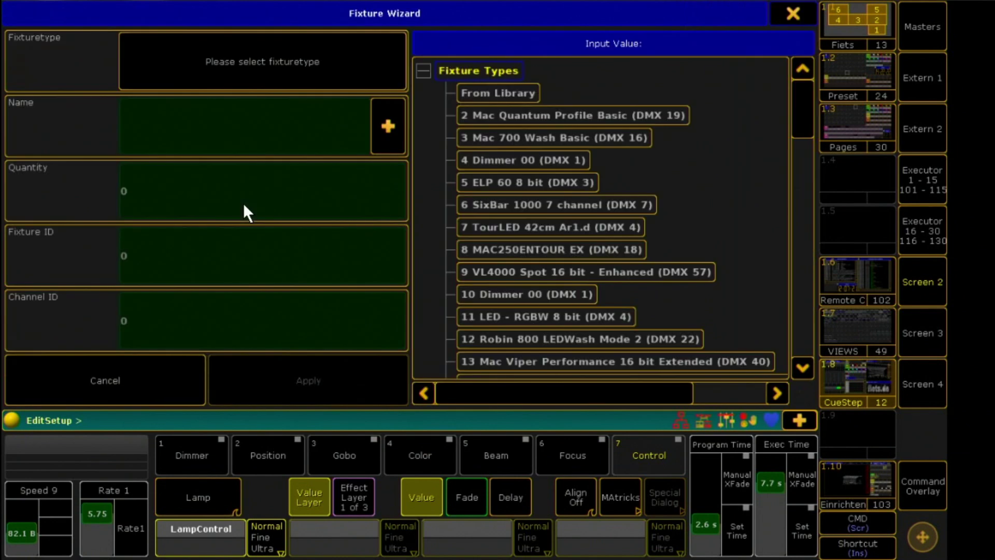
Step: Add one CueStepFader fixture named CueStep 1 to the layer with fixture ID 5001 and patch address 3.1
left_click_drag(806, 119, 813, 363)
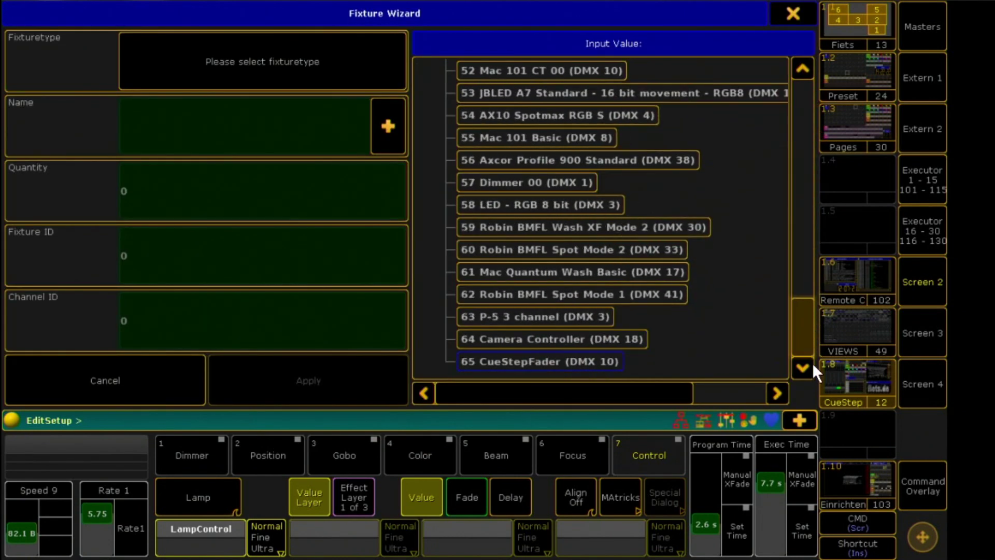
left_click(516, 359)
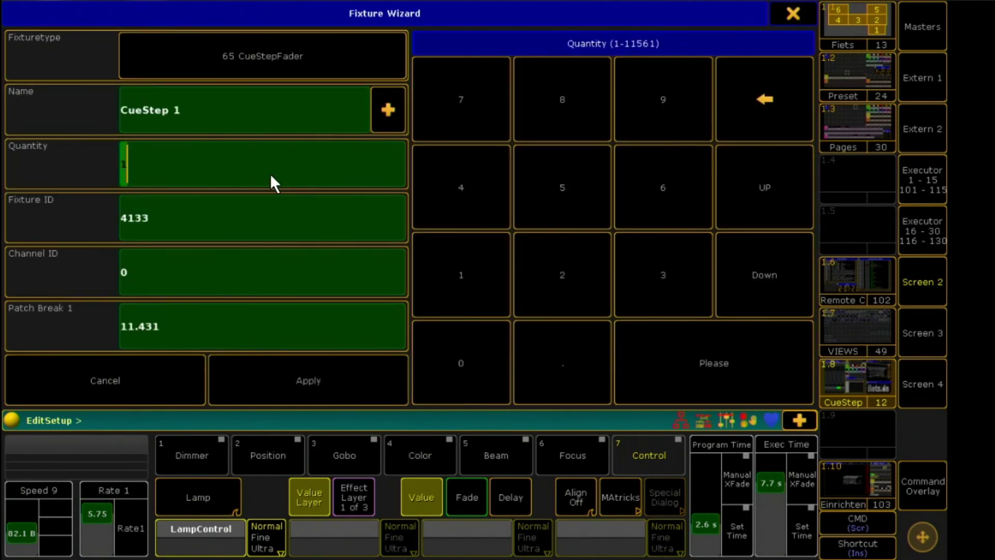
left_click(243, 219)
type("5001")
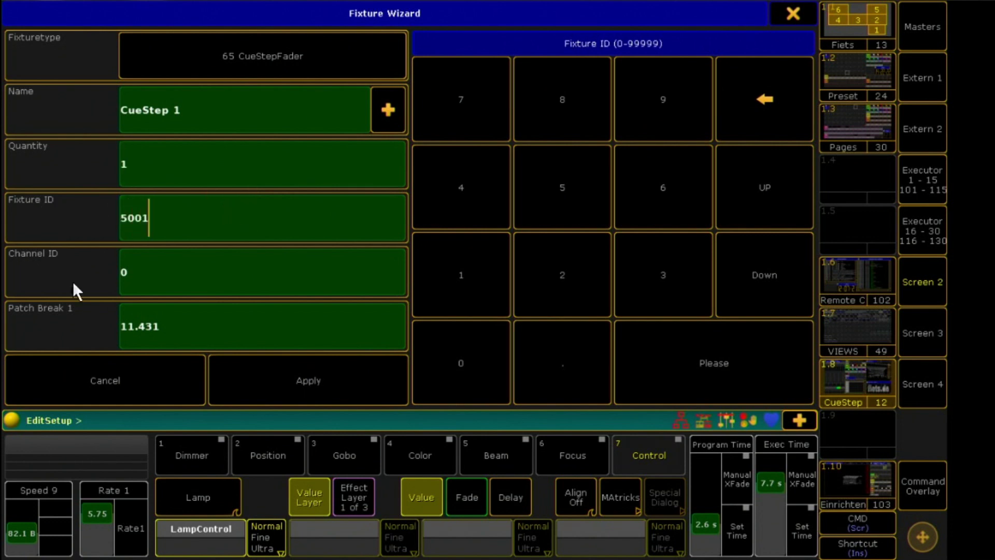
left_click(156, 338)
type("3.1")
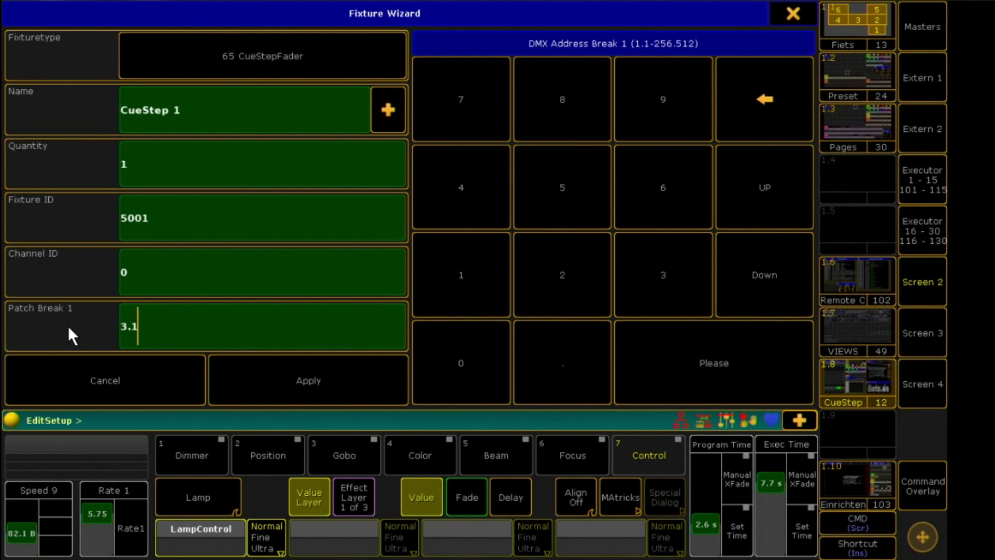
left_click(344, 388)
Step: Leave the patch and fixture schedule saving the changes, and close the setup
left_click(706, 15)
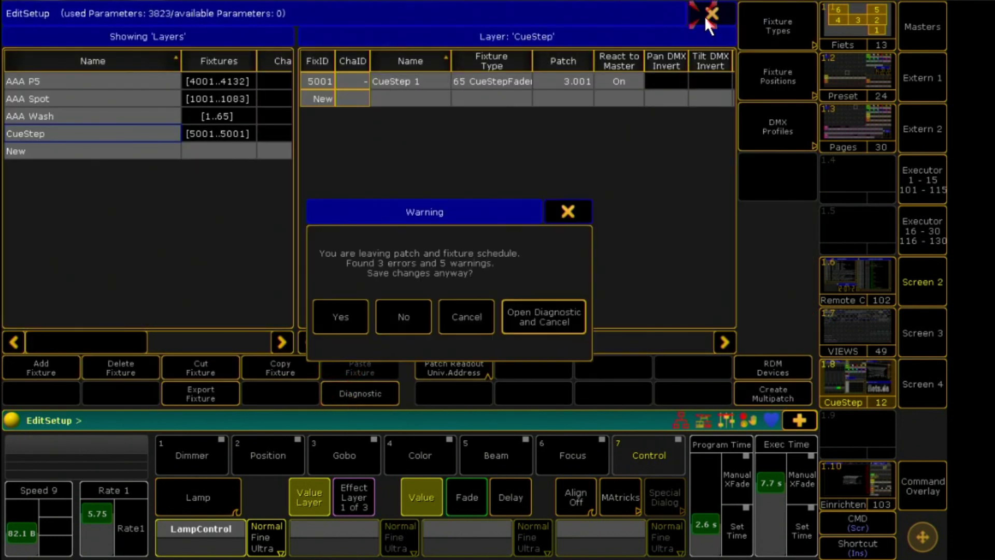
left_click(354, 309)
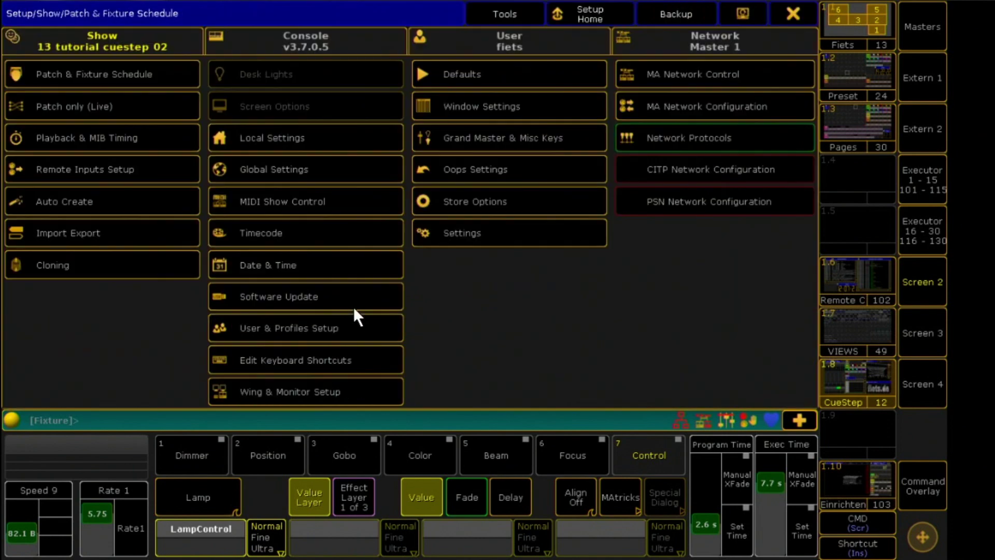
left_click(793, 13)
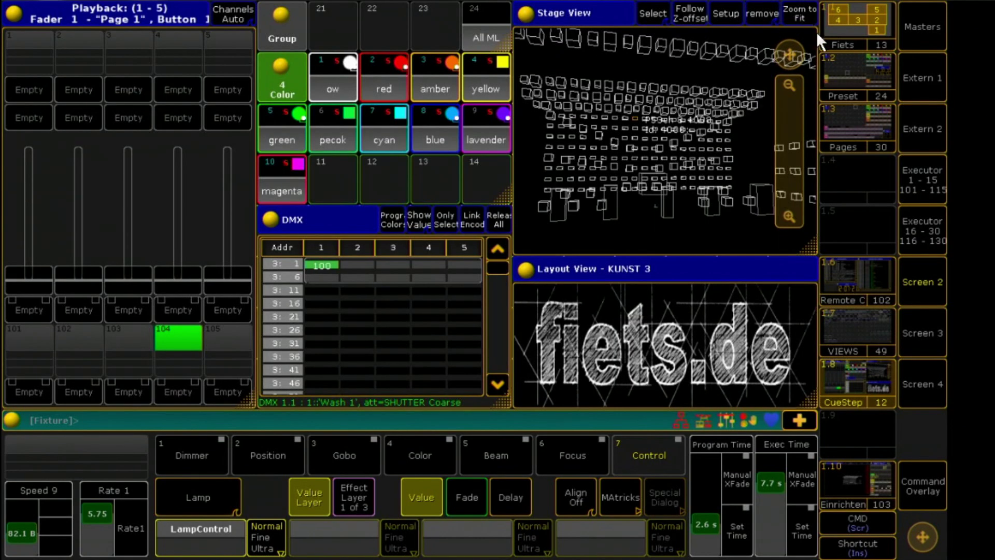
Step: Select fixture 5001 and store it as group 21
left_click(918, 479)
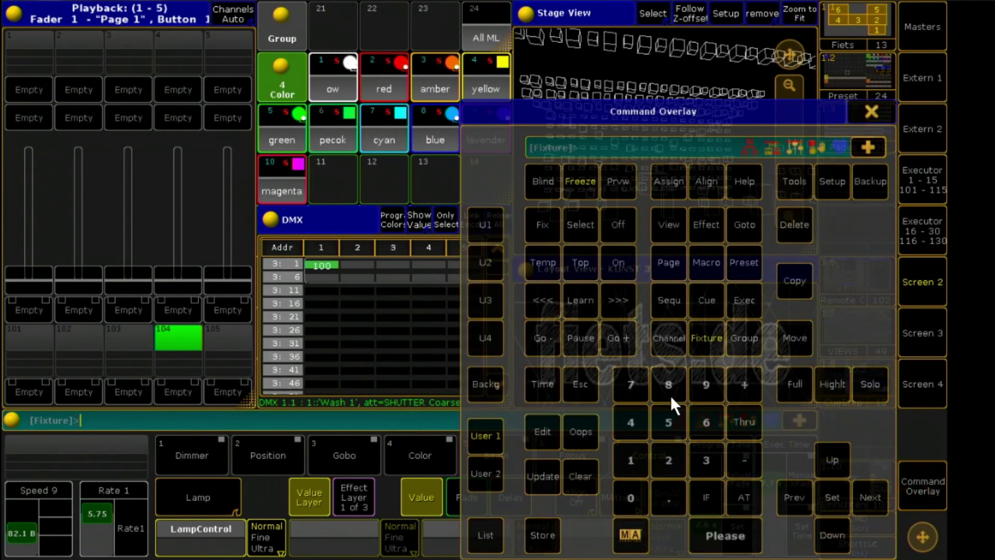
left_click(669, 422)
double_click(632, 496)
left_click(631, 461)
left_click(725, 531)
left_click(549, 529)
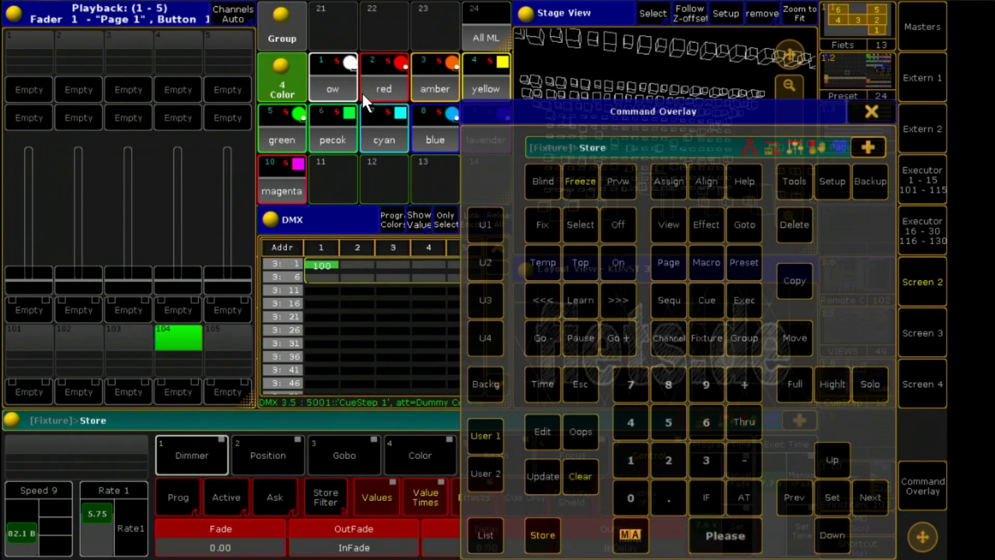
left_click(334, 32)
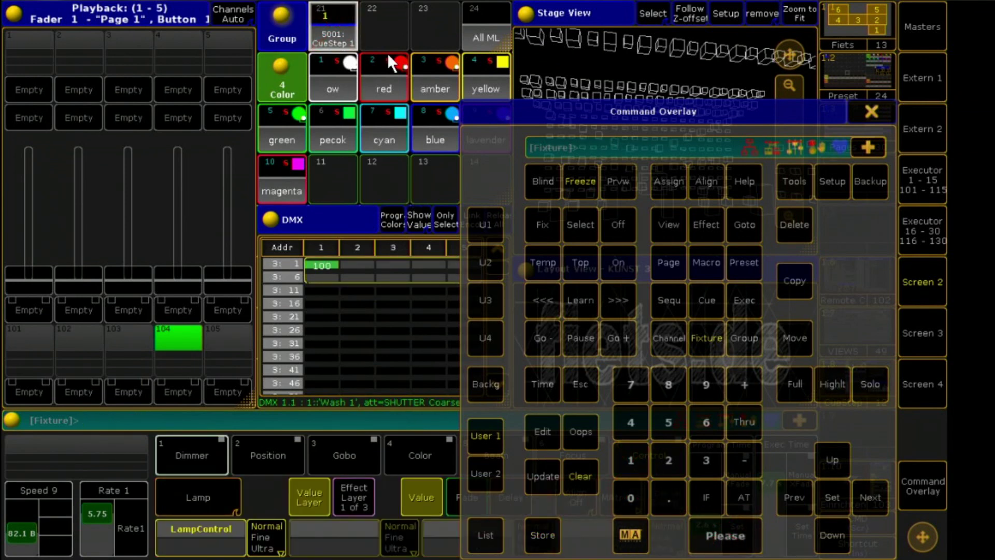
Step: Set the selected CueStep fixture to 100 and store it on executor 1
left_click(744, 503)
left_click(632, 463)
left_click(631, 492)
left_click(631, 493)
left_click(733, 532)
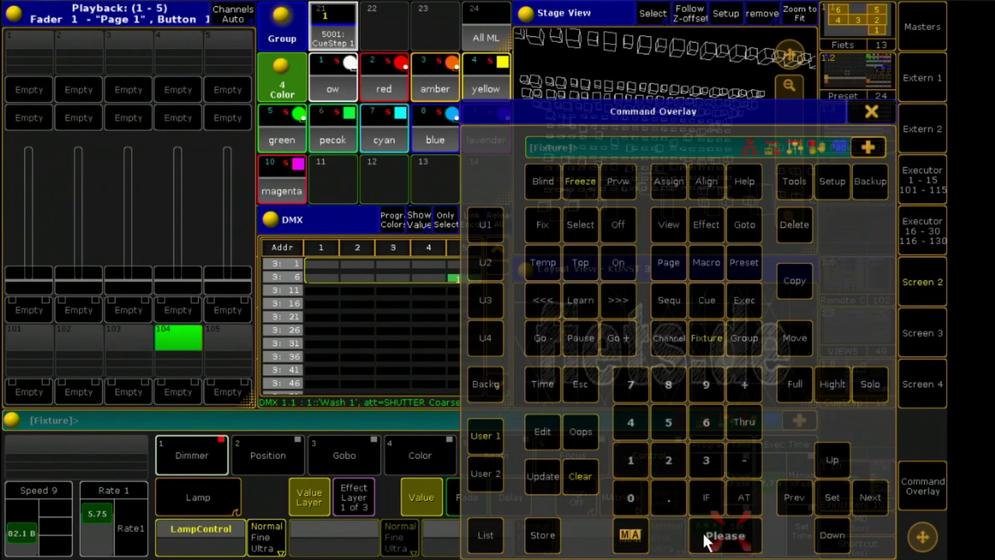
left_click(545, 535)
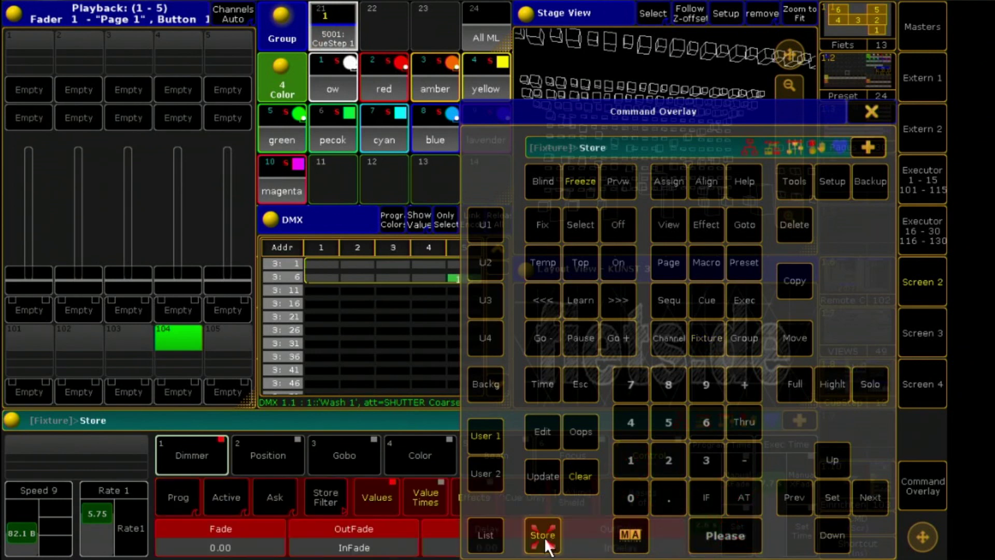
left_click(42, 58)
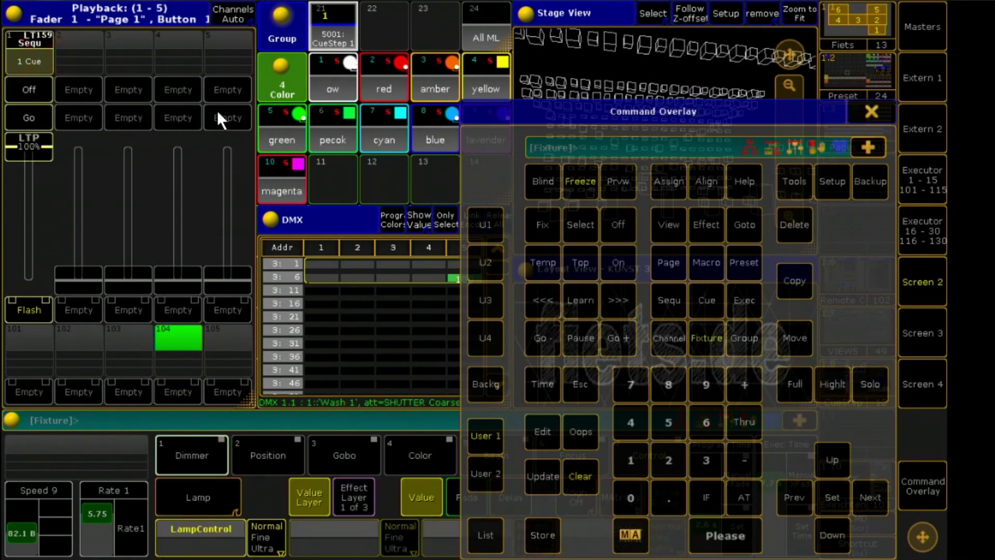
Step: Clear the programmer and lower the fader of executor 1 to 0%
left_click(586, 480)
left_click(872, 111)
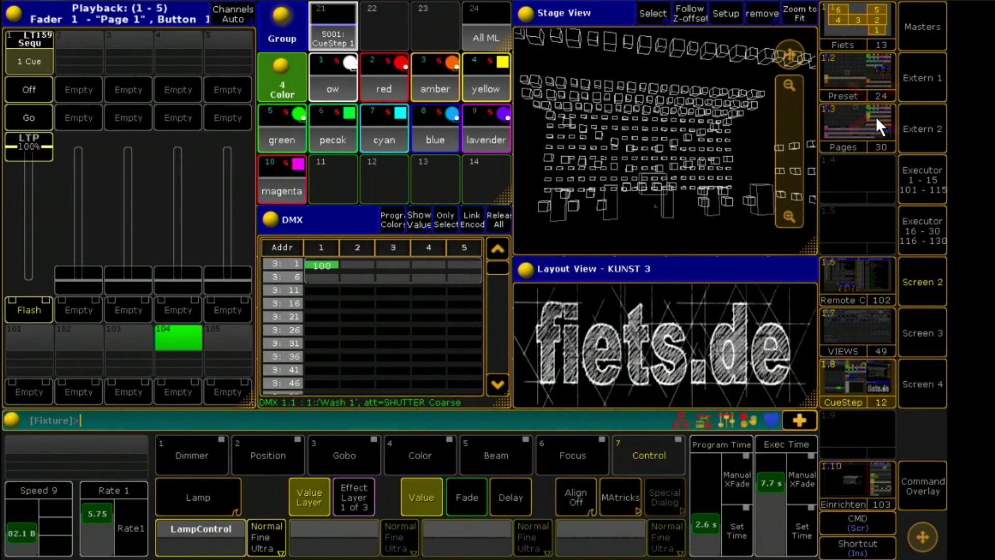
left_click_drag(33, 148, 23, 288)
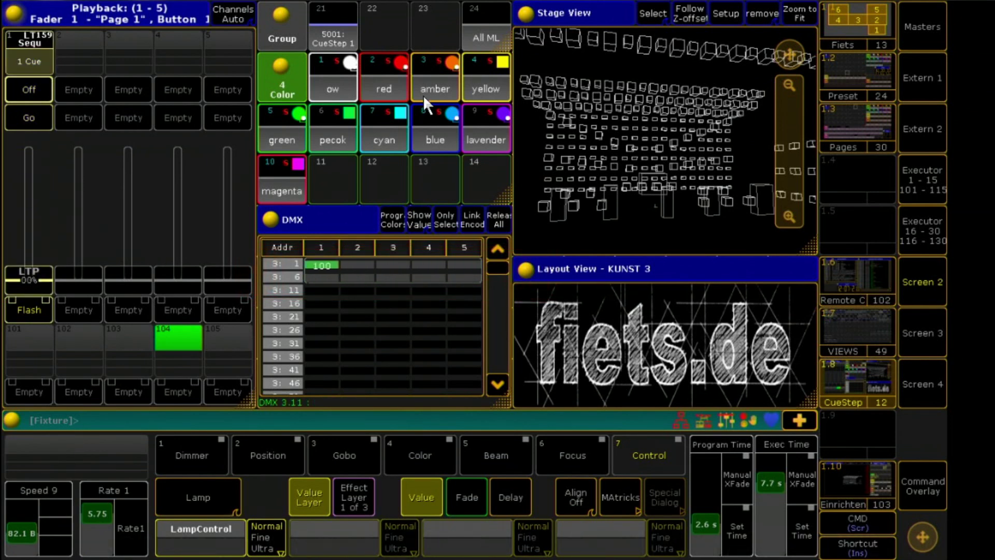
Step: Turn on the All ML group's dimmers, store them on executor 5, clear the programmer and switch executor 5 on
left_click(480, 26)
left_click(917, 488)
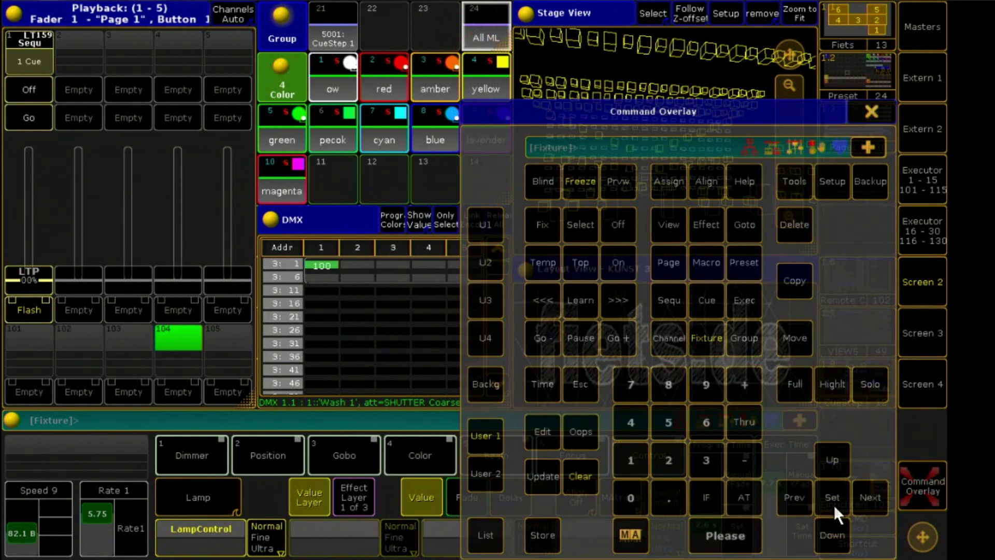
left_click(532, 534)
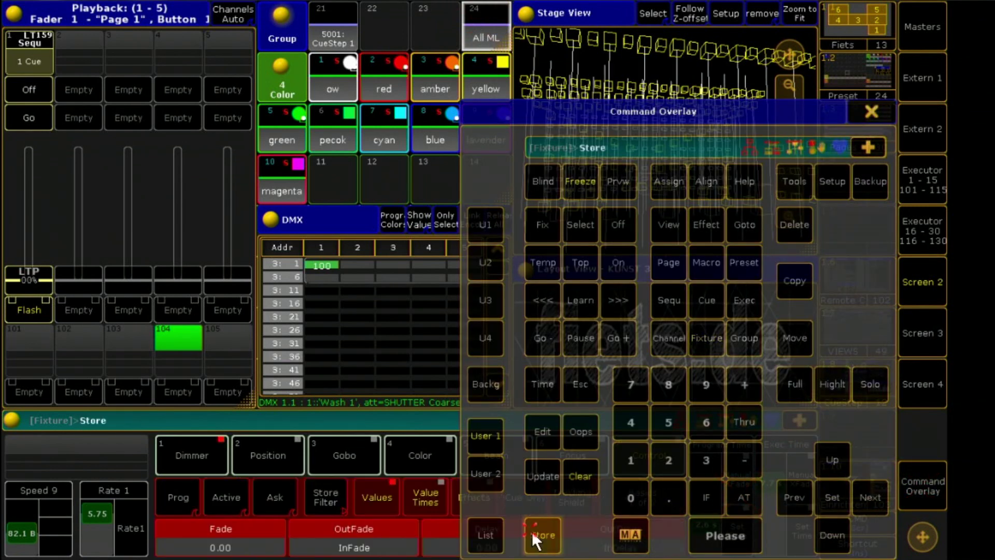
left_click(224, 89)
left_click(571, 470)
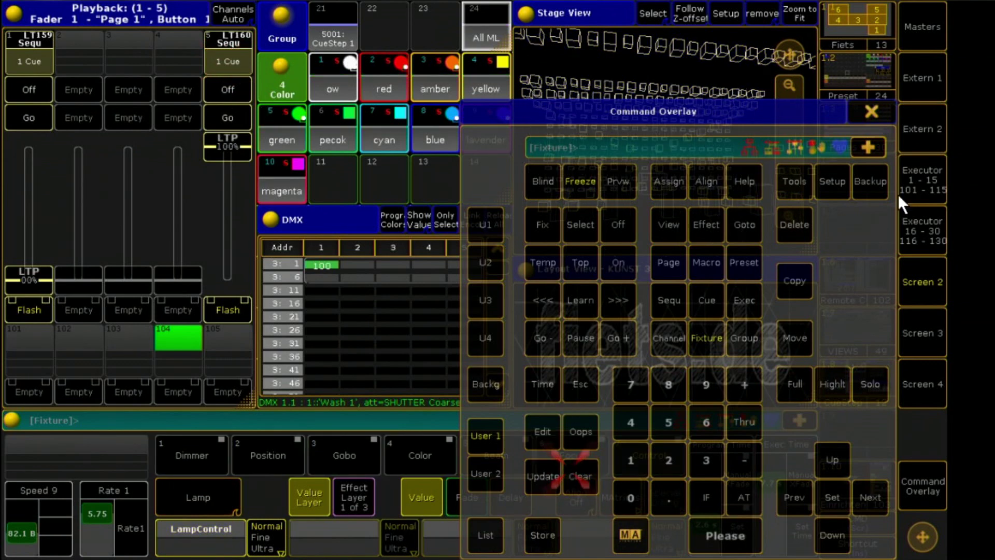
left_click(872, 111)
left_click_drag(228, 160, 204, 93)
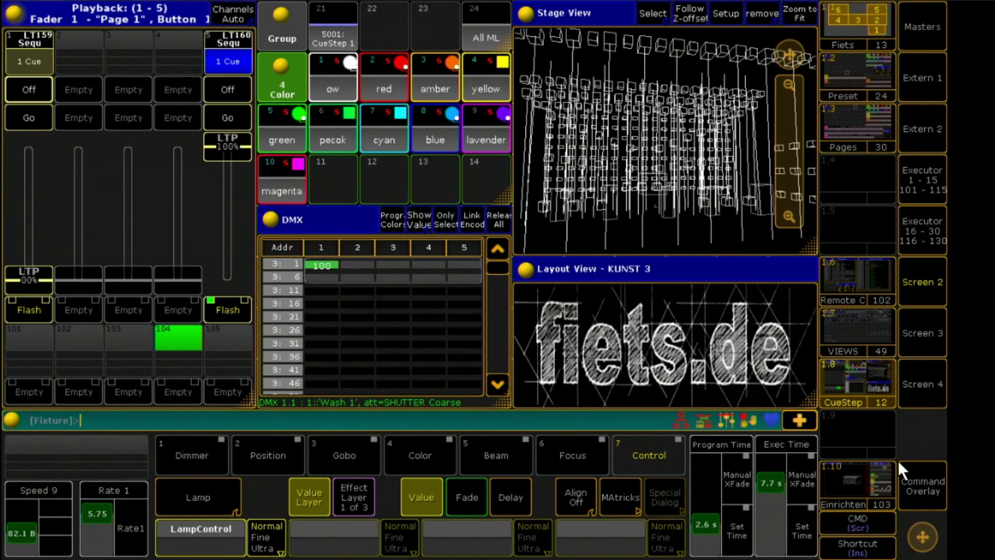
Step: Apply the ow color preset to the All ML group and store it on executor 101
left_click(920, 486)
left_click(490, 27)
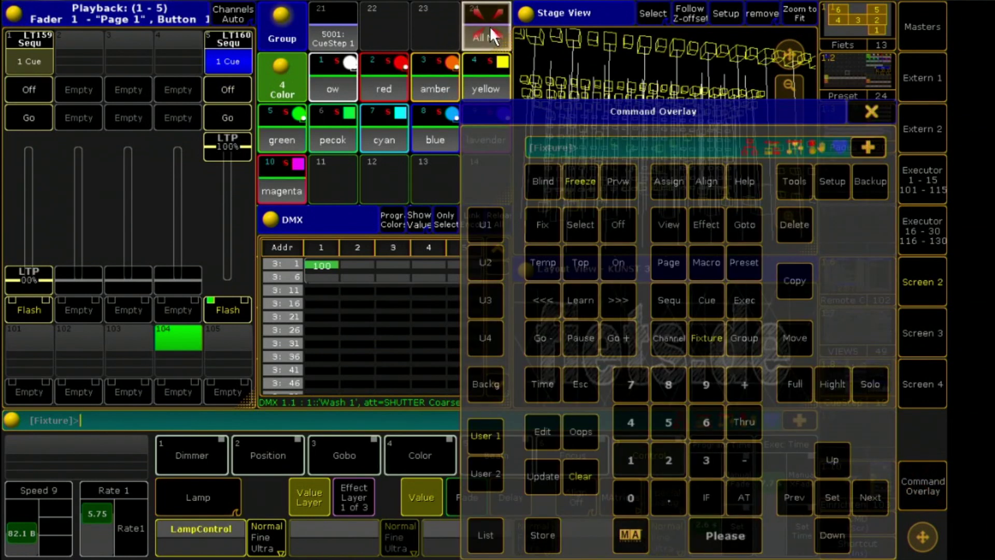
left_click(348, 82)
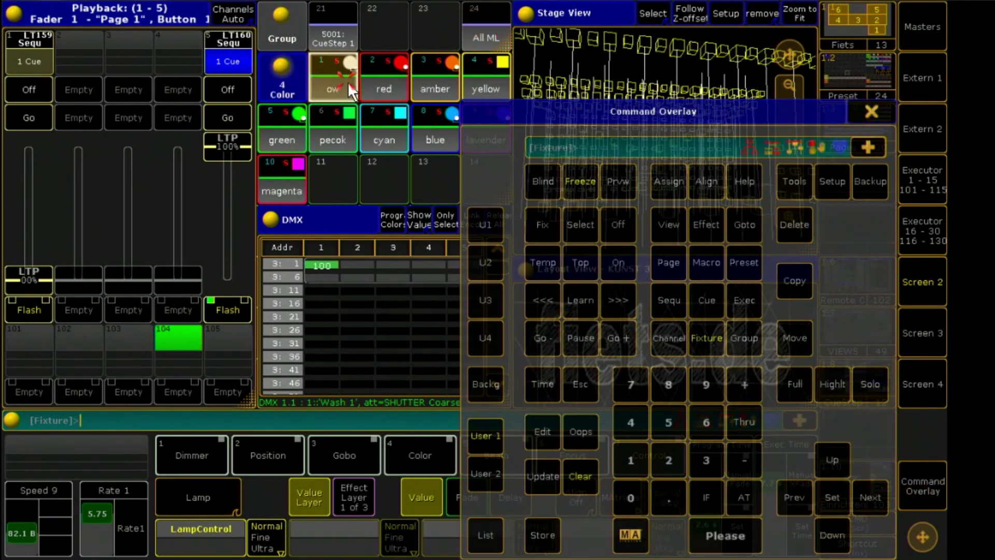
left_click(550, 530)
left_click(45, 368)
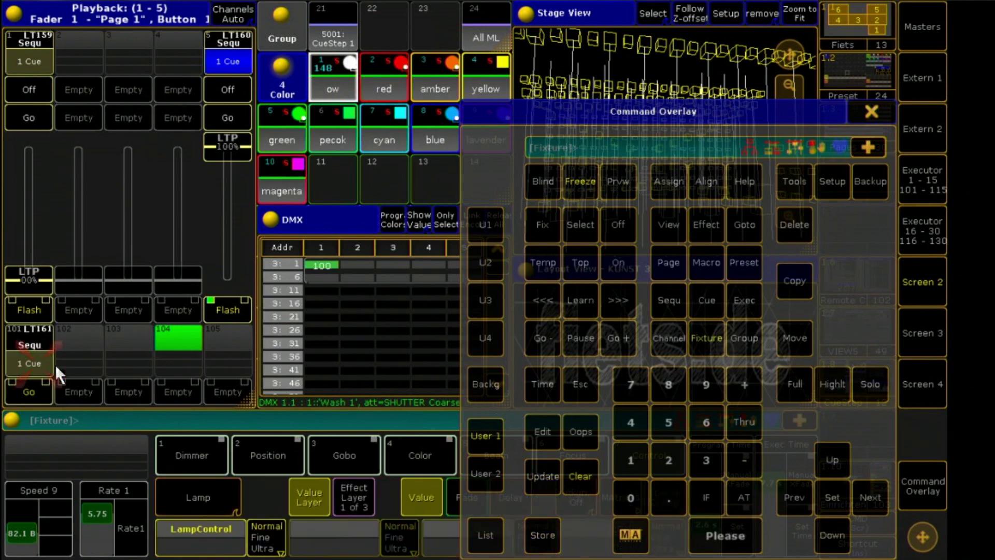
Step: Apply the red color preset and store it as the second cue on executor 101
left_click(388, 74)
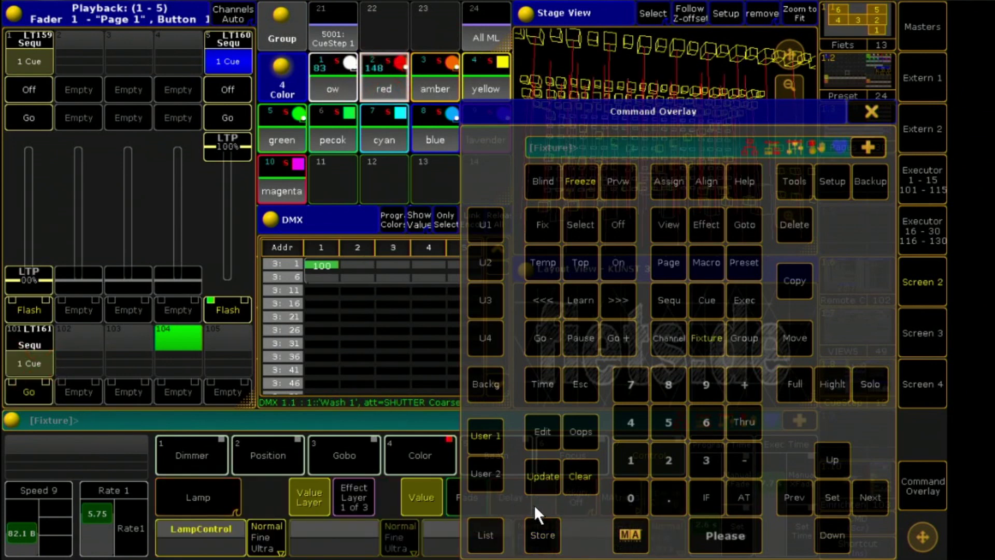
left_click(539, 535)
left_click(19, 337)
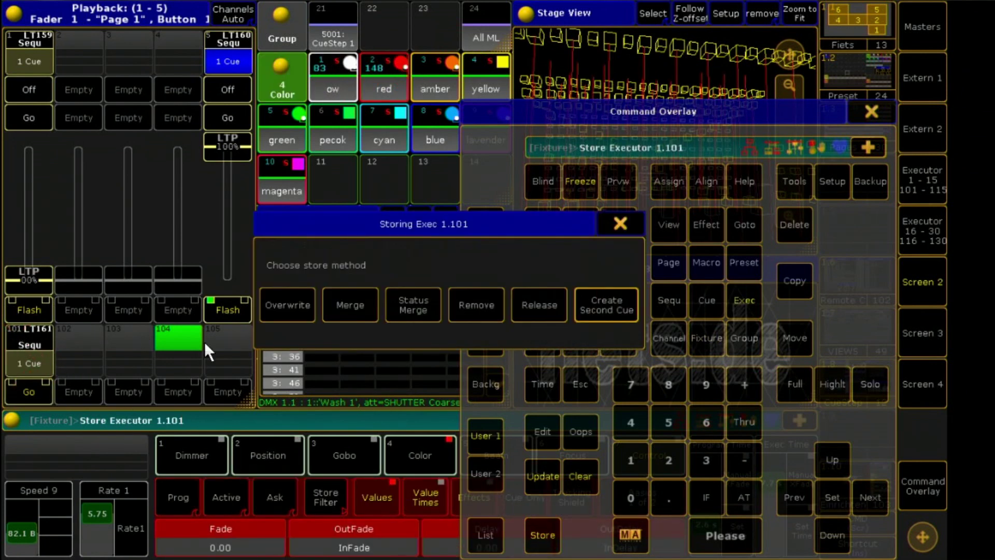
left_click(608, 308)
Step: Store the amber to magenta color presets in order as cues 3 to 10 on executor 101, and clear the programmer
left_click(444, 84)
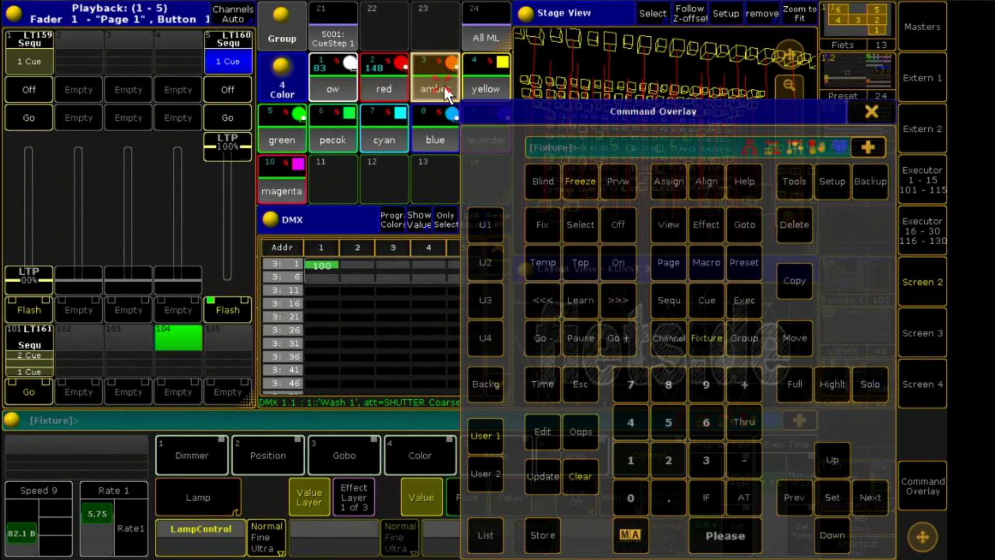
left_click(529, 519)
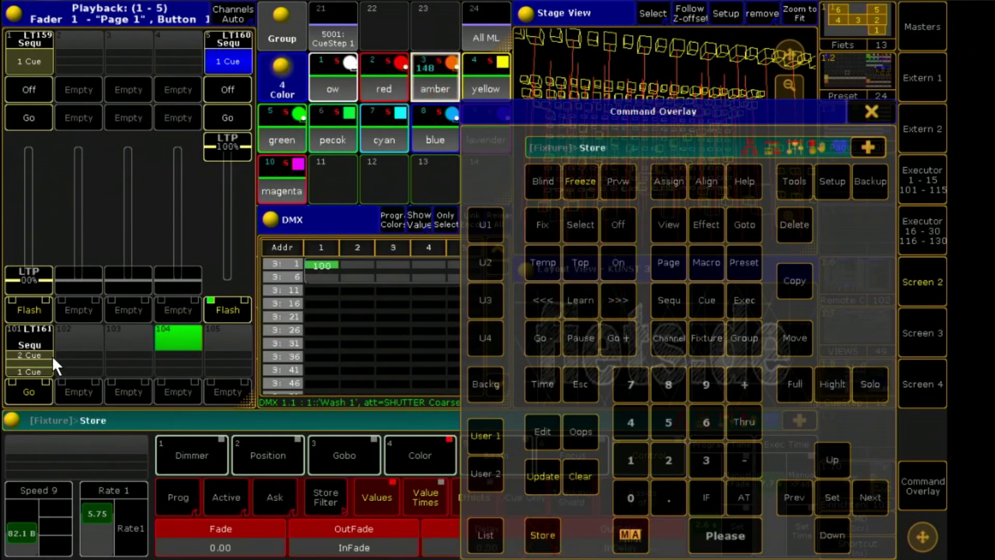
left_click(38, 356)
left_click(475, 65)
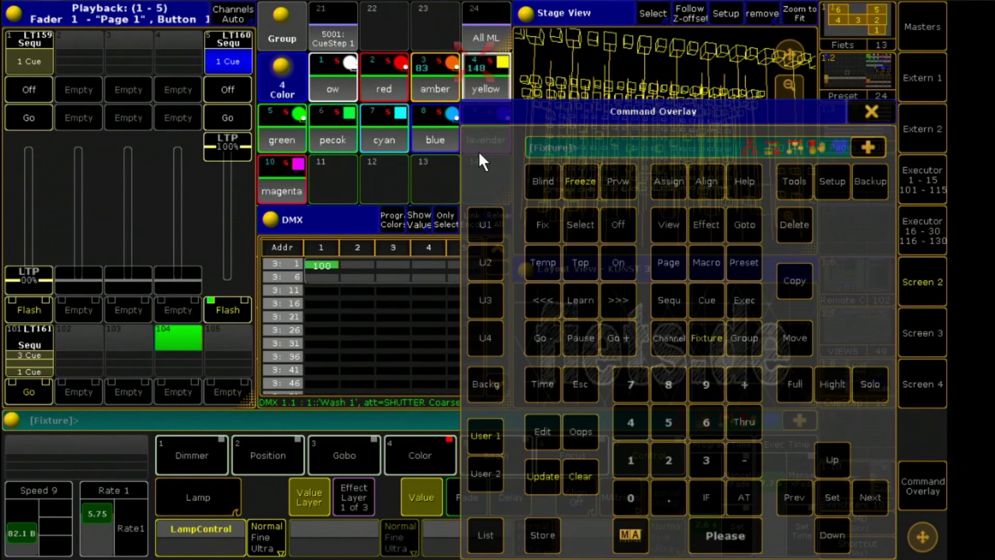
left_click(529, 544)
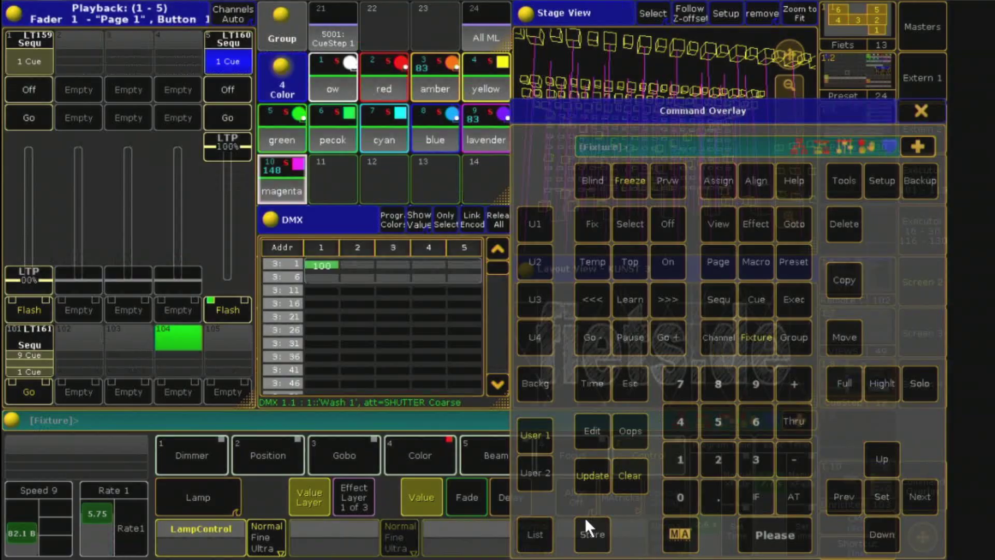
left_click(587, 529)
left_click(47, 376)
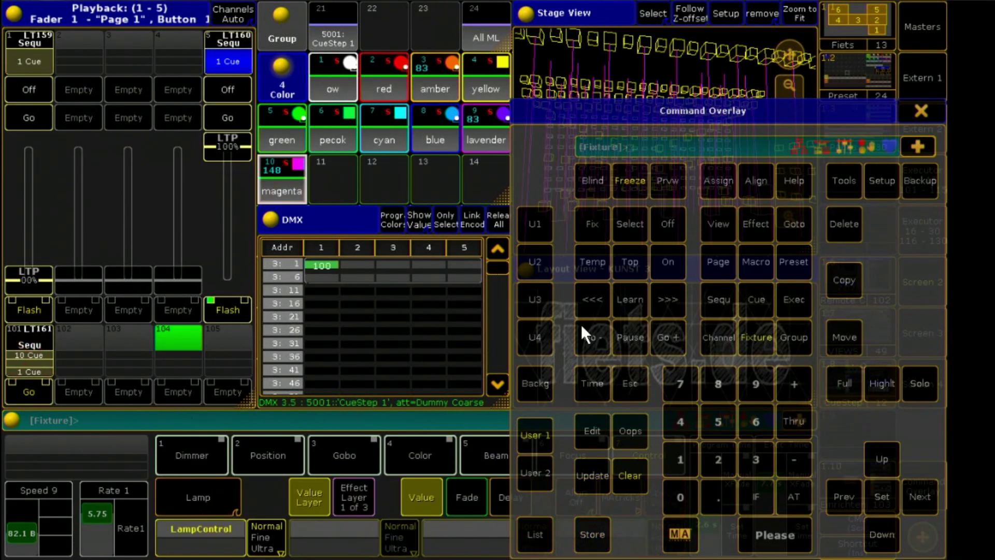
left_click(628, 475)
left_click(929, 110)
Step: Name executor 101's ten cues OW, Red, Amber, Yellow, Grenn, Pecok, Cyan, Blue, Lav and Magenta, and close the sequence editor
right_click(16, 360)
left_click(123, 61)
left_click(124, 59)
type("OW")
key("Return")
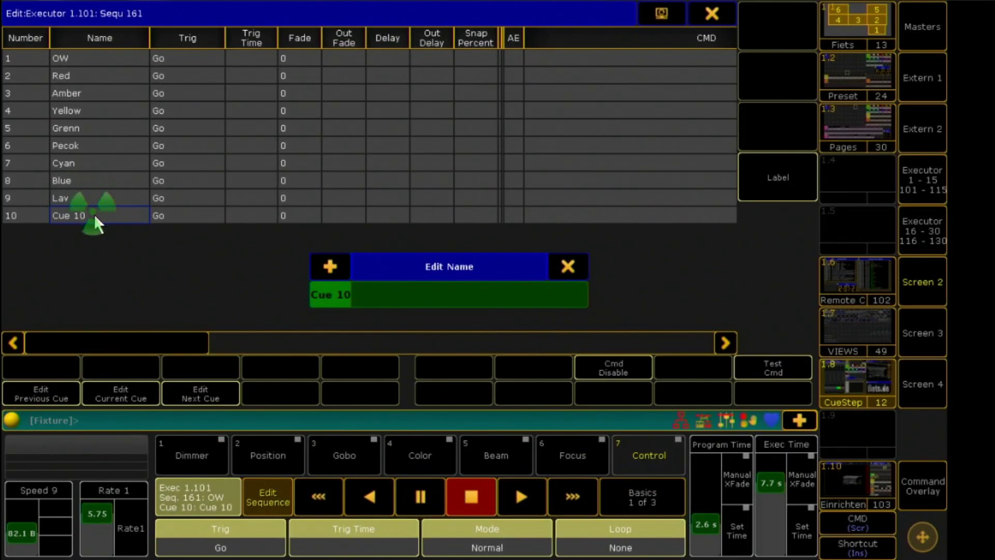
type("Magenta")
key("Return")
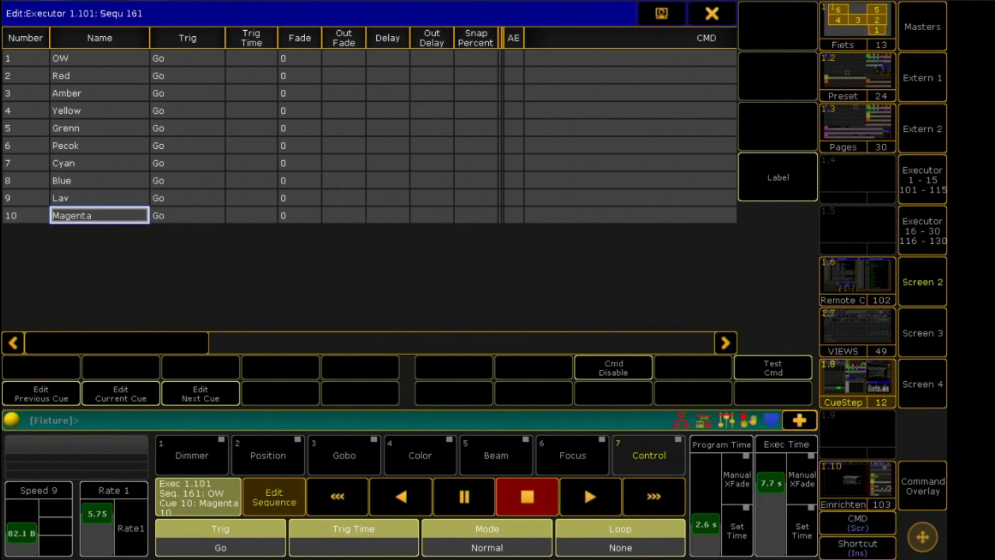
left_click(712, 15)
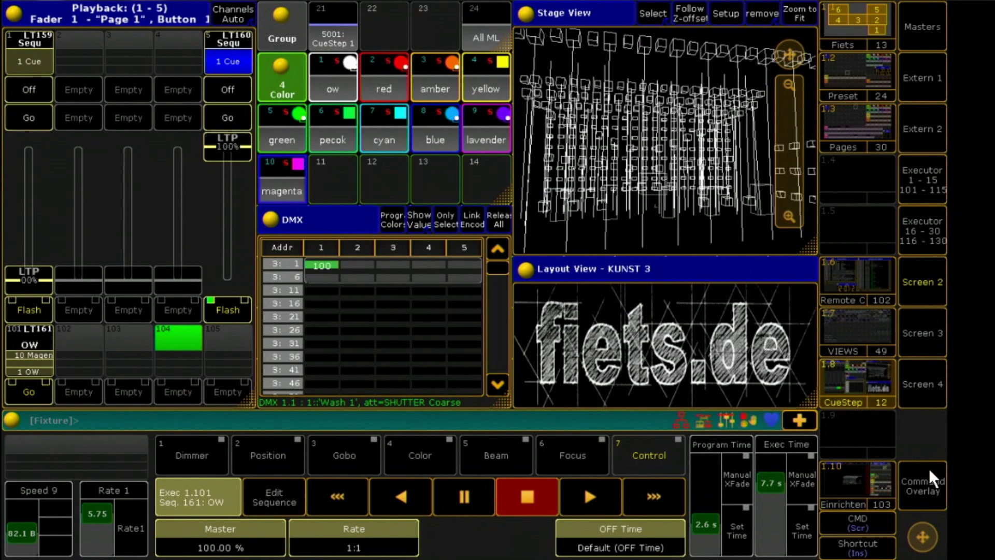
Step: Open the show's remote inputs setup
left_click(928, 486)
left_click(840, 186)
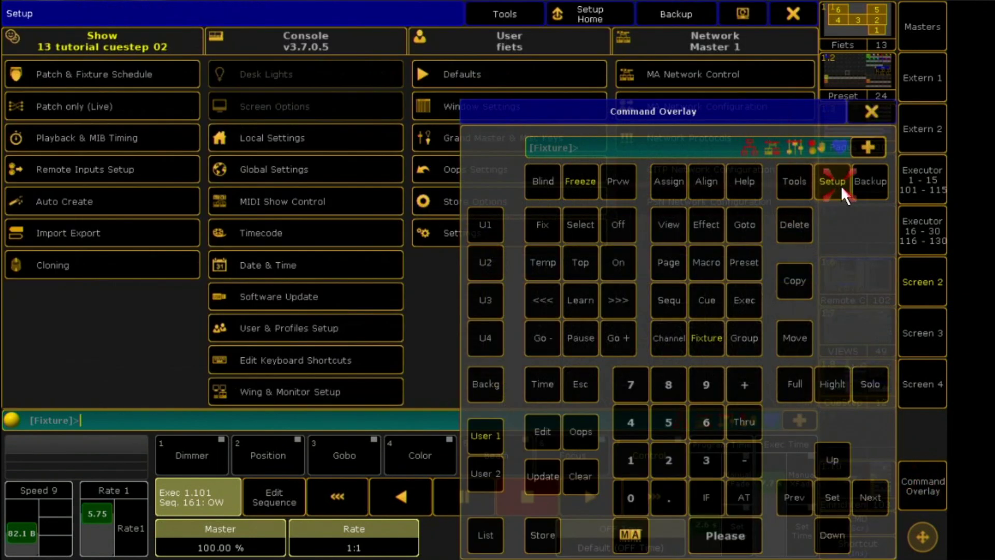
left_click(871, 113)
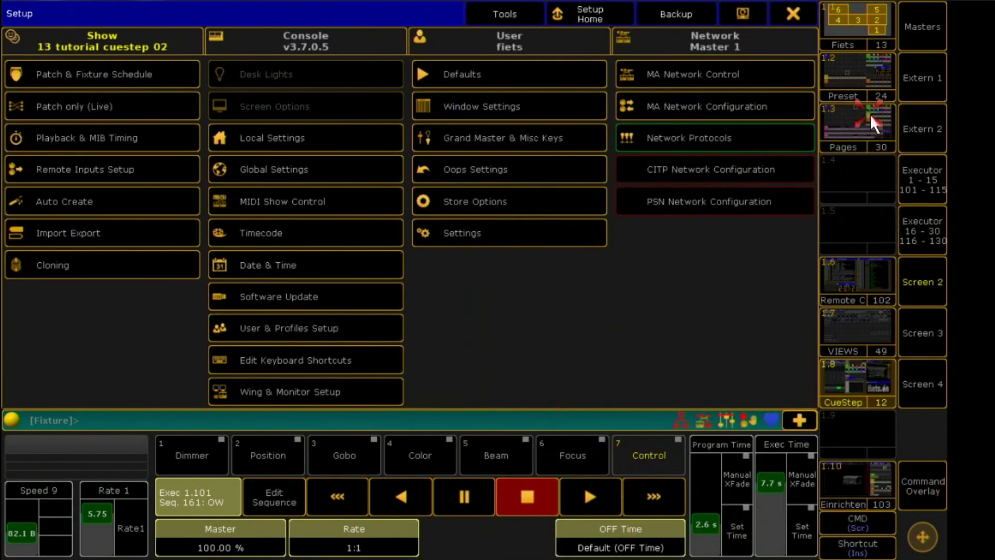
left_click(114, 180)
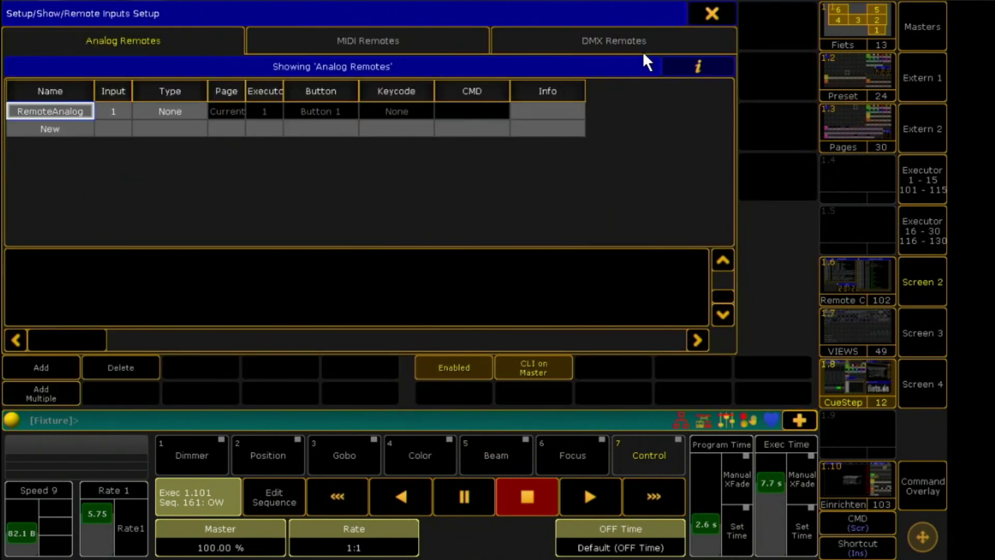
Step: Add ten entries to the DMX remotes
left_click(590, 44)
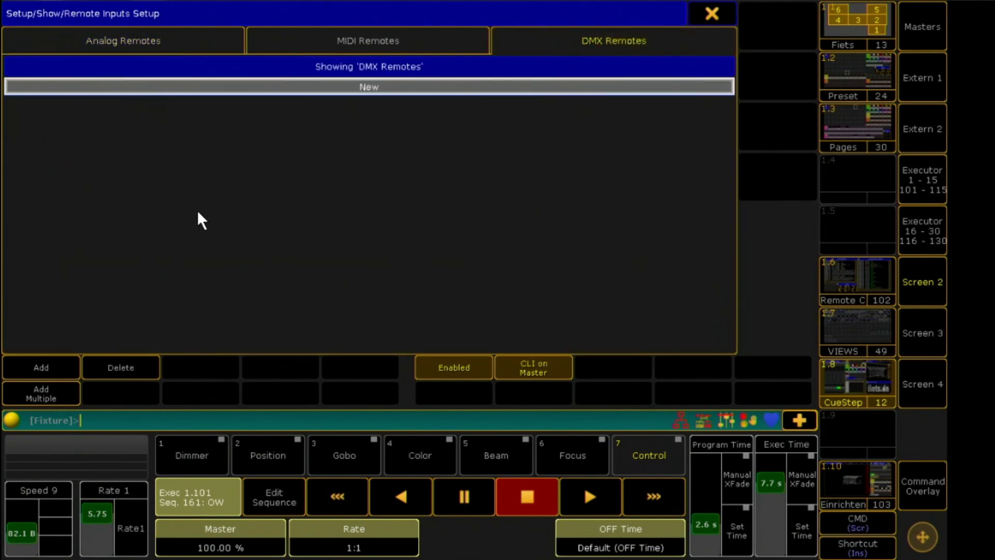
left_click(41, 368)
left_click(41, 368)
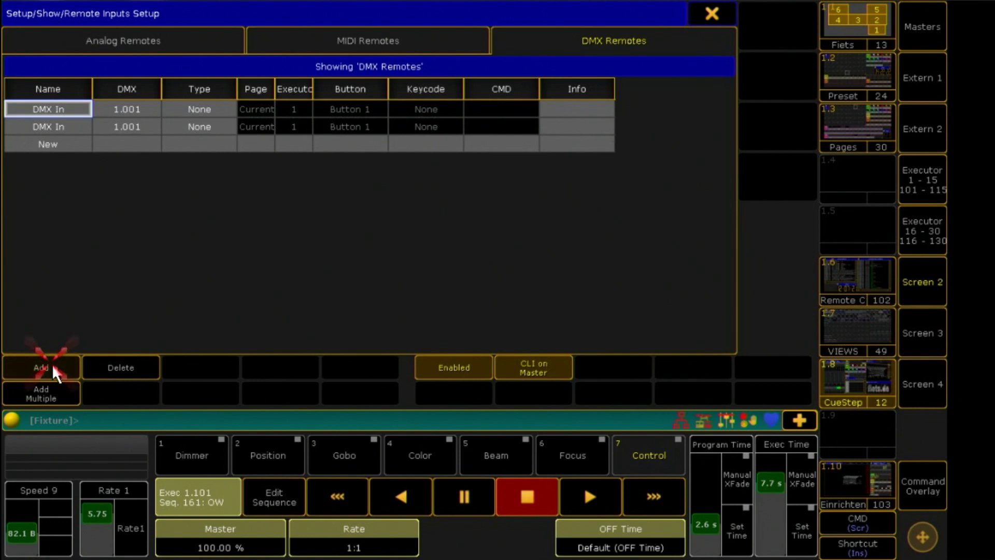
left_click(41, 368)
left_click(41, 368)
left_click(42, 368)
left_click(41, 368)
left_click(42, 368)
left_click(41, 367)
left_click(53, 367)
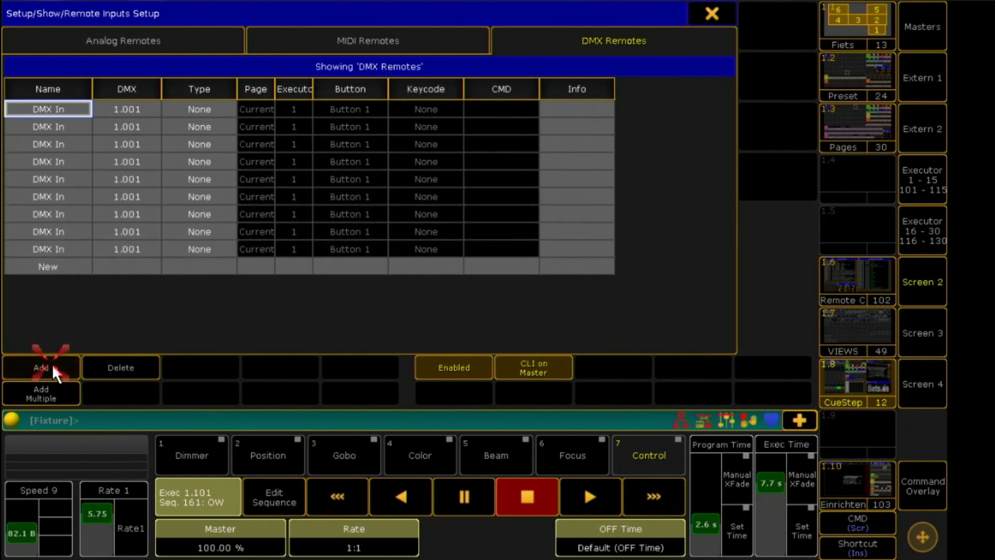
left_click(53, 368)
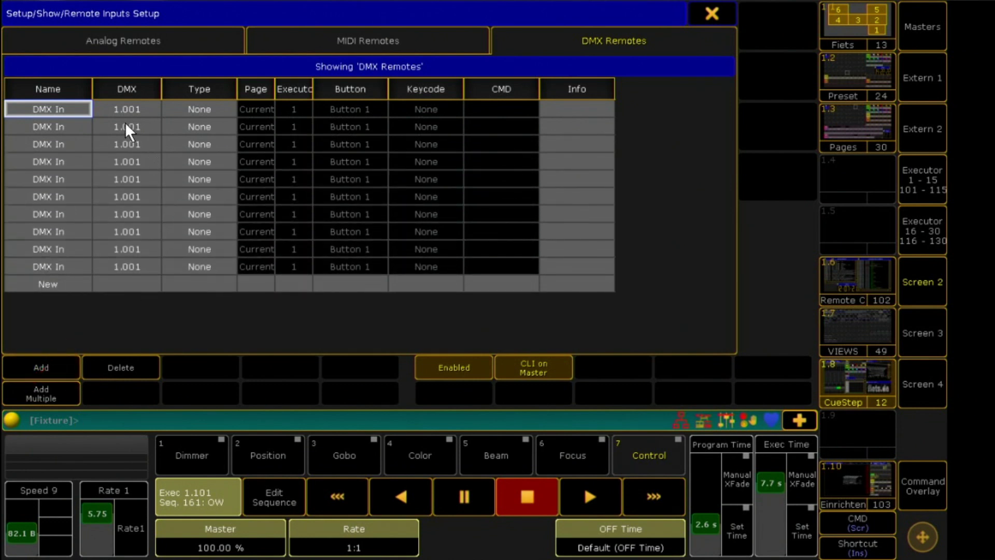
Step: Assign the ten DMX remotes consecutive DMX addresses starting at 3.001
left_click_drag(125, 115, 130, 274)
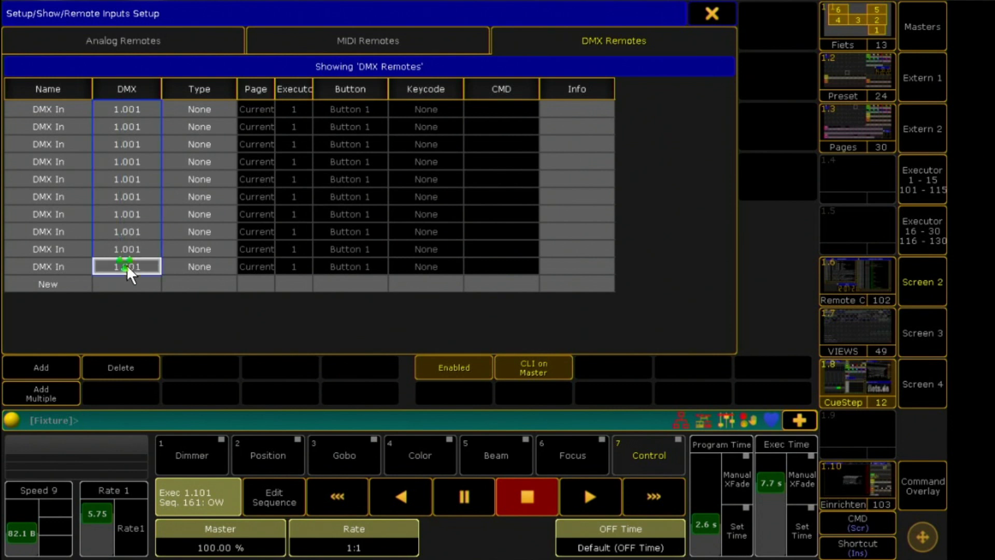
left_click(130, 274)
left_click(265, 267)
left_click(229, 303)
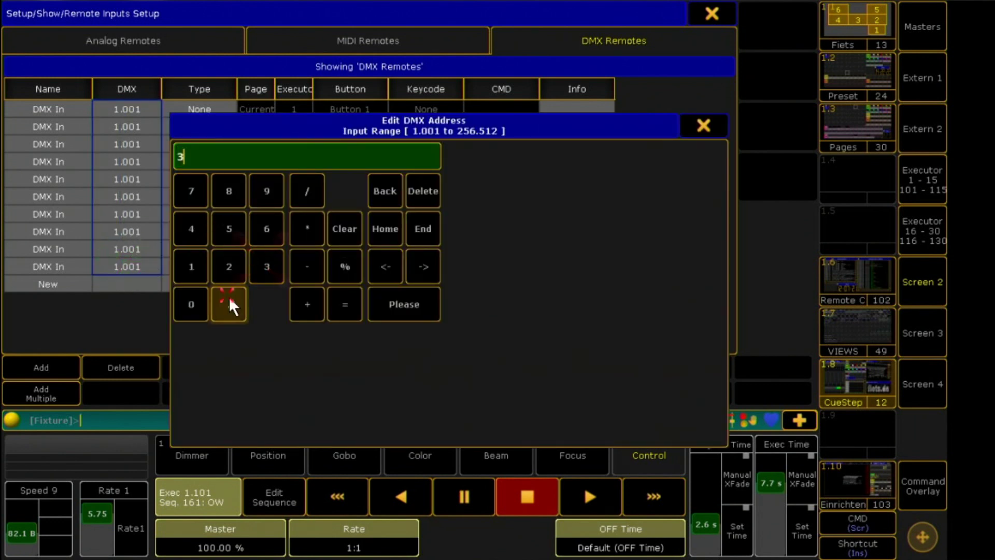
left_click(191, 267)
left_click(405, 311)
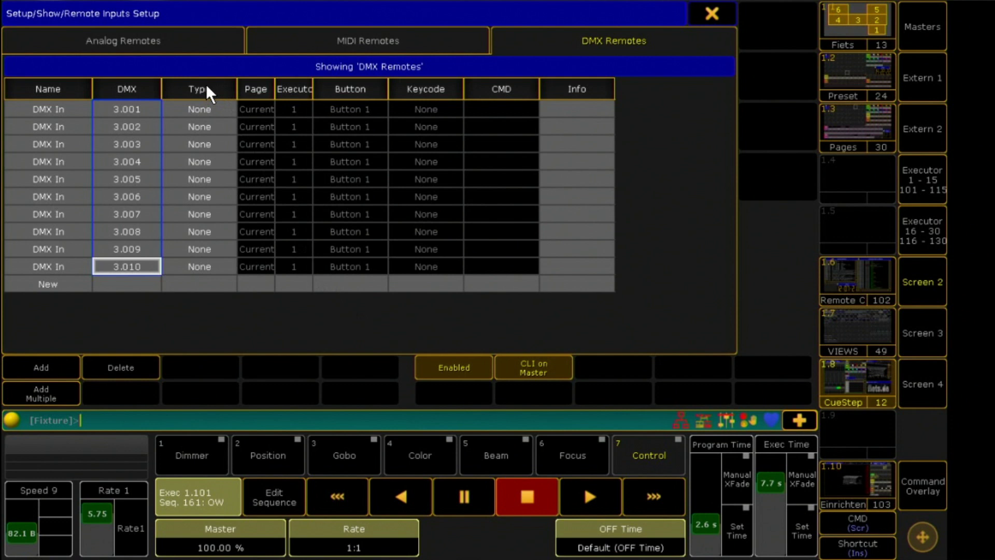
Step: Set the type of all ten DMX remotes to CMD
left_click_drag(195, 110, 210, 269)
left_click(207, 268)
left_click(233, 322)
Step: Enter Goto Executor 1.101 Cue 1 as the command of the first DMX remote, using the command overlay
left_click(489, 109)
left_click(926, 493)
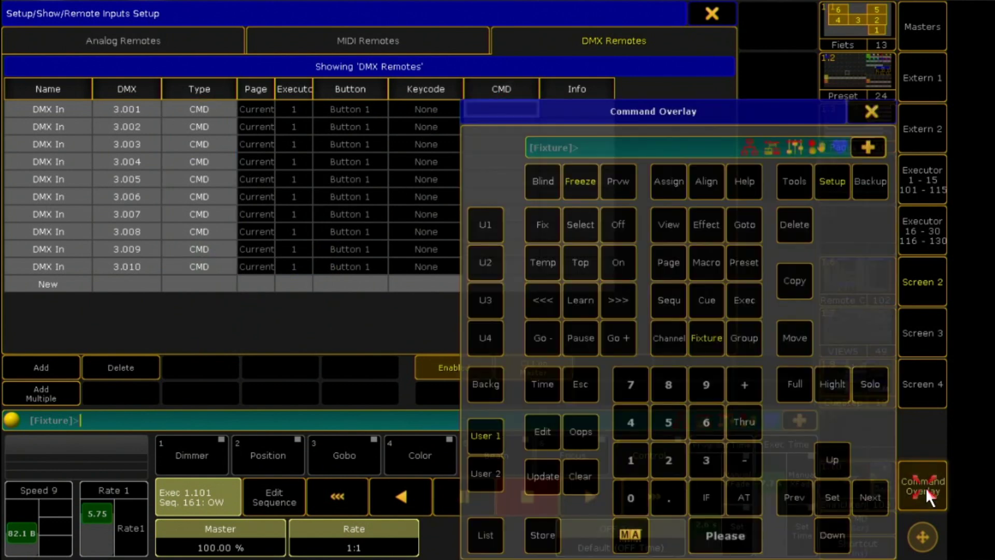
left_click_drag(760, 112, 311, 79)
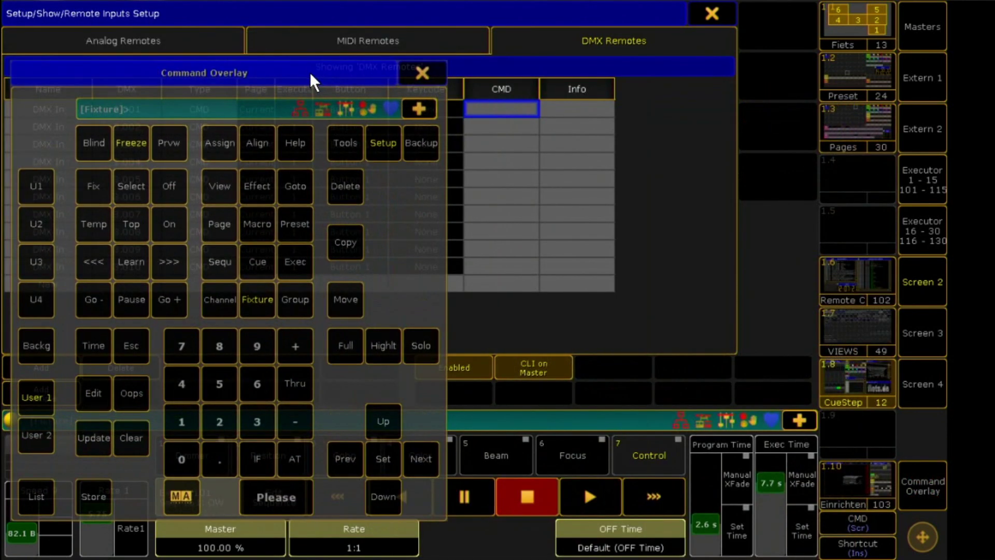
left_click(500, 110)
left_click(297, 186)
left_click(299, 266)
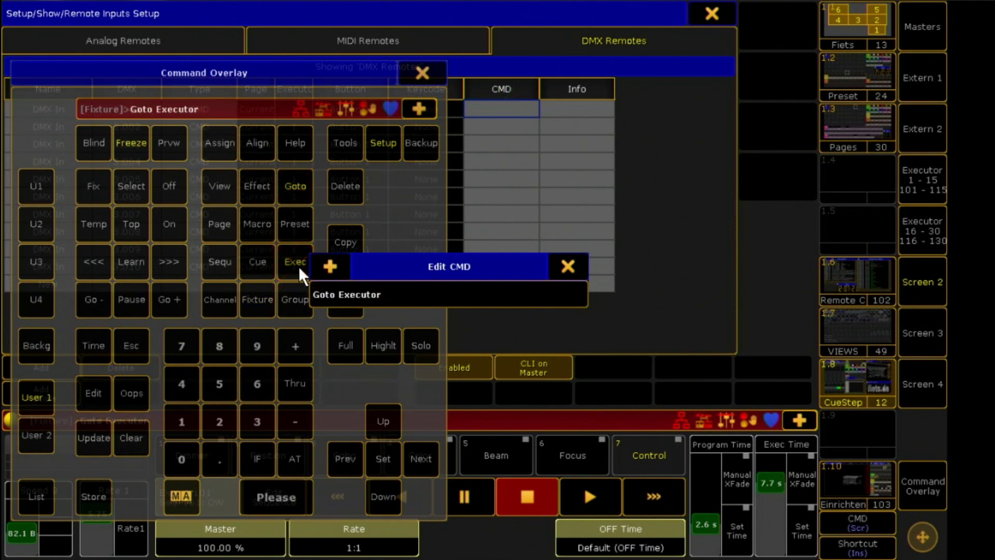
left_click(187, 434)
left_click(188, 445)
left_click(188, 432)
left_click(259, 274)
left_click(181, 421)
left_click(272, 495)
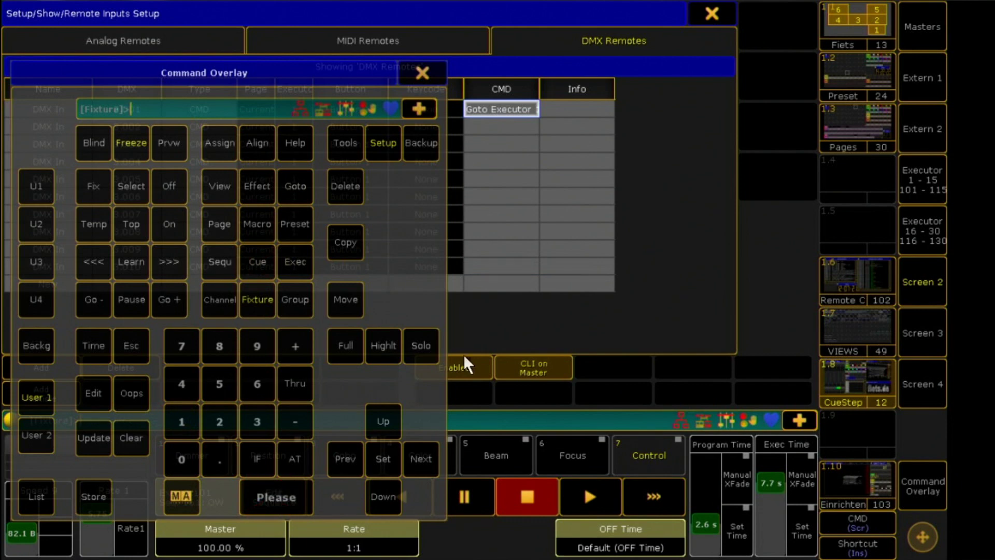
Step: Widen the command column and give the second DMX remote the command Goto Executor 1.101 Cue 2
left_click_drag(538, 96, 661, 82)
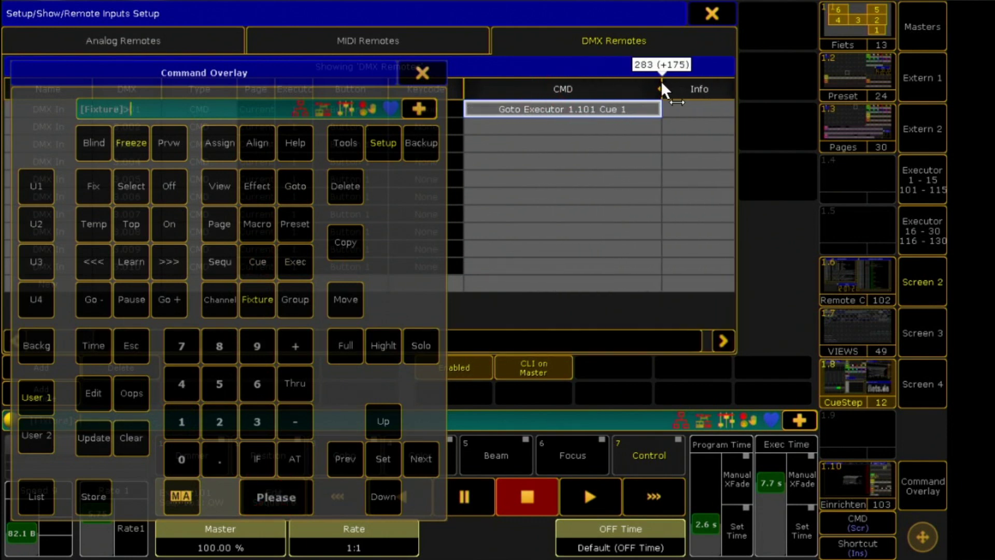
left_click(583, 126)
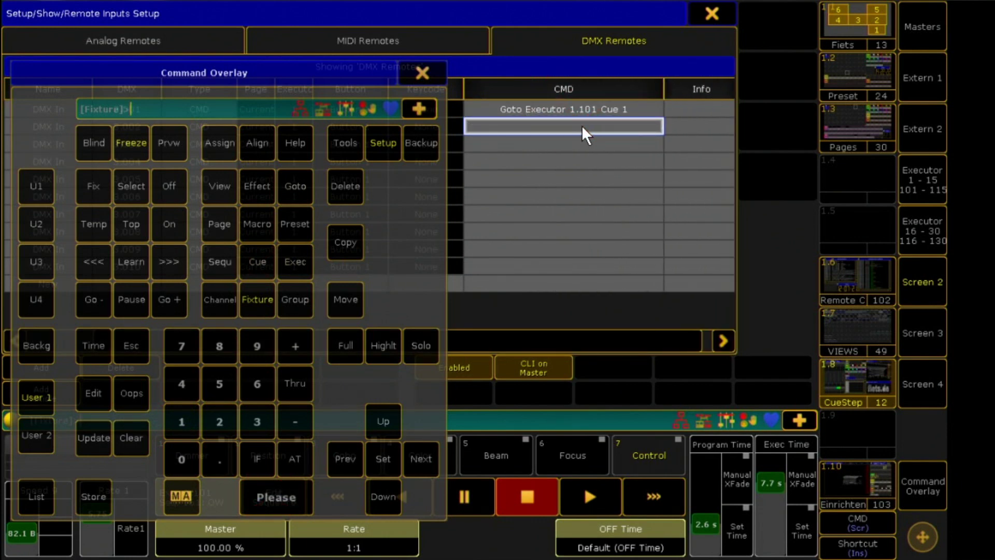
right_click(583, 126)
key("Up")
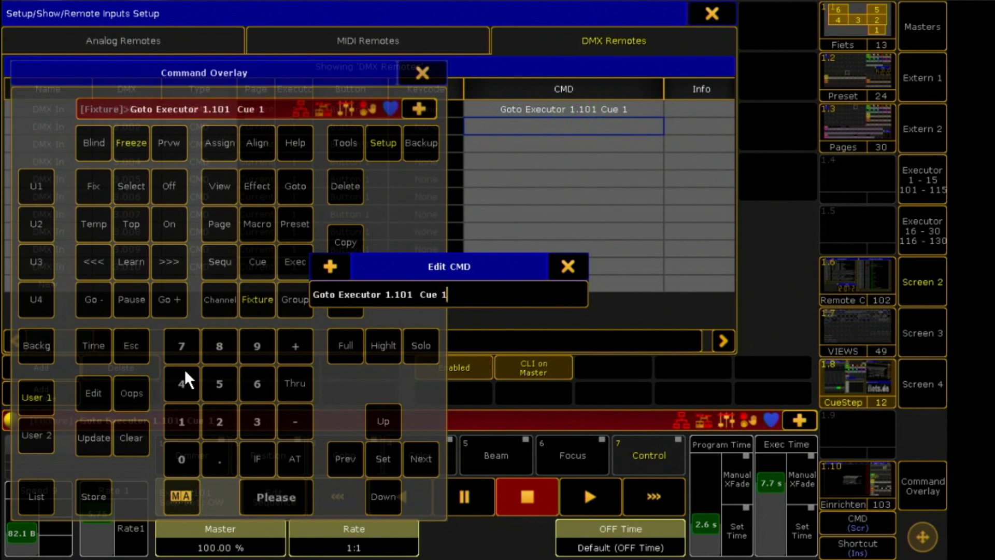
left_click(133, 395)
left_click(218, 421)
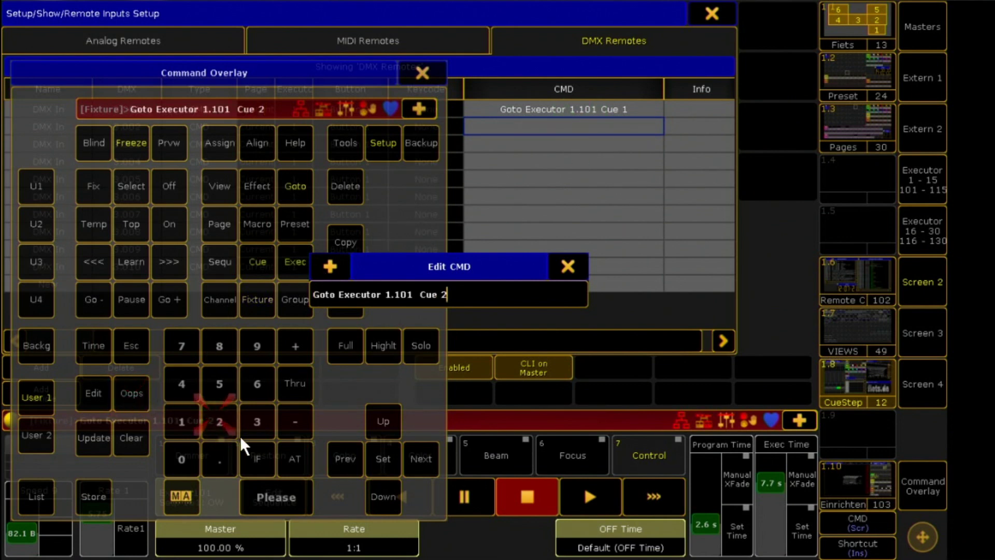
left_click(275, 498)
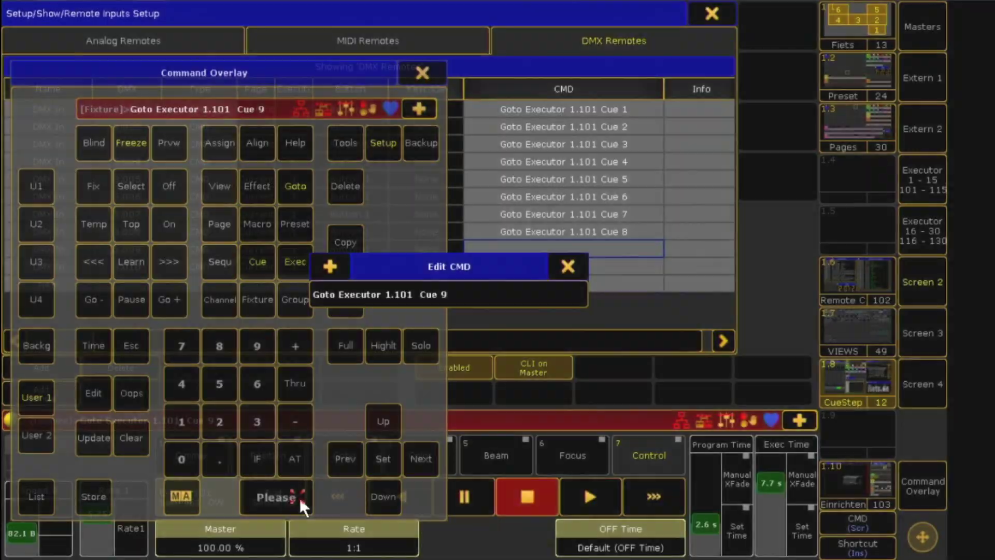
Step: Give the ninth and tenth DMX remotes the commands Goto Executor 1.101 Cue 9 and Cue 10, and close the overlay and setup
left_click(298, 504)
right_click(534, 267)
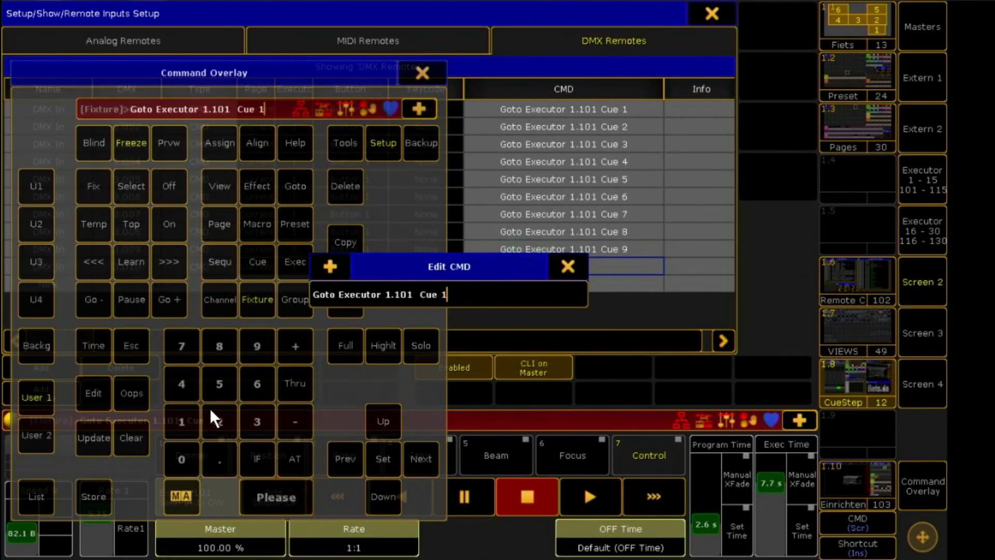
left_click(133, 395)
left_click(181, 428)
left_click(183, 451)
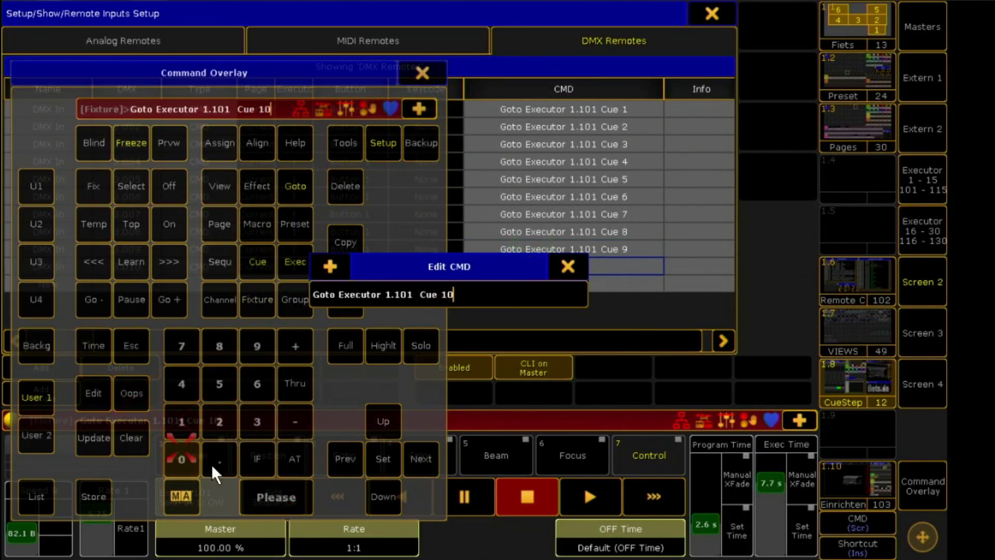
left_click(276, 497)
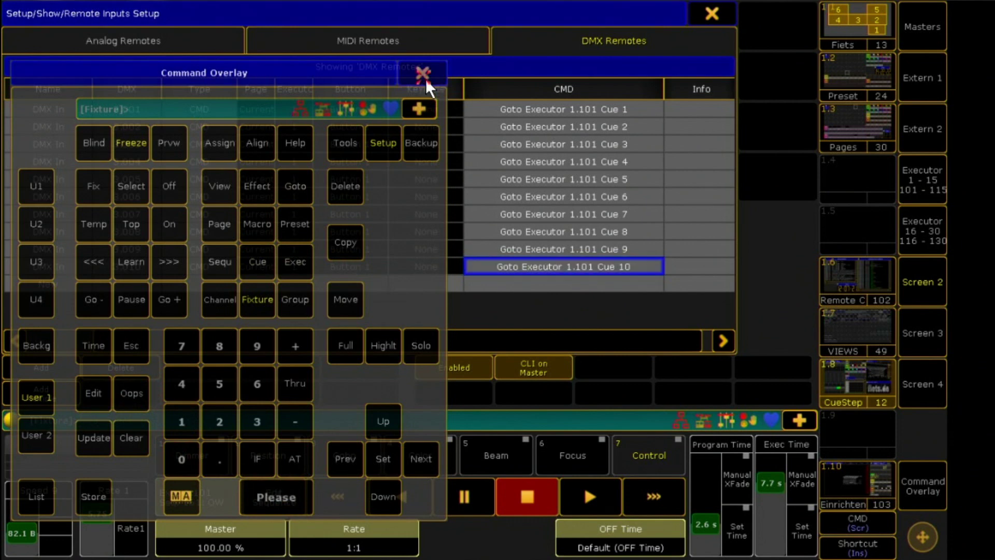
left_click(422, 73)
left_click(712, 15)
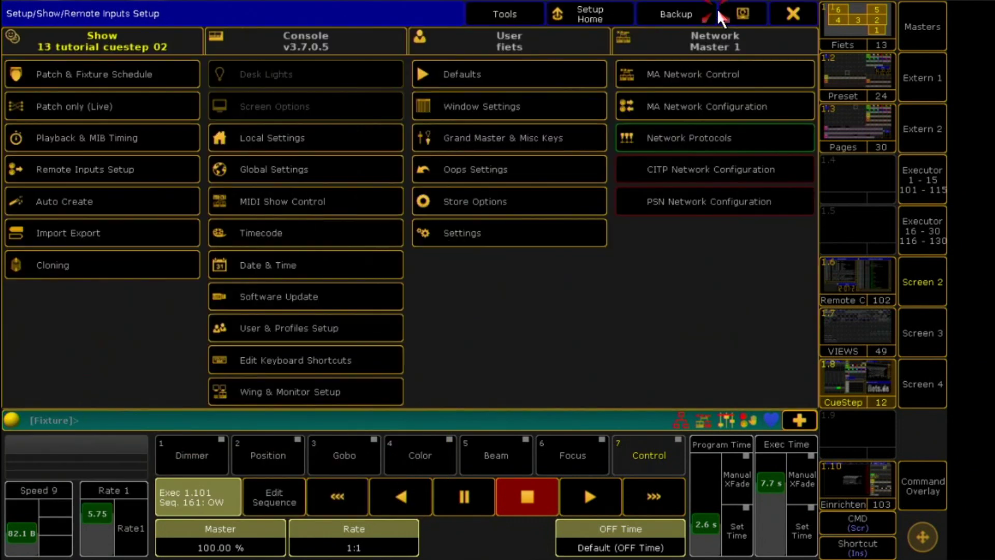
left_click(786, 16)
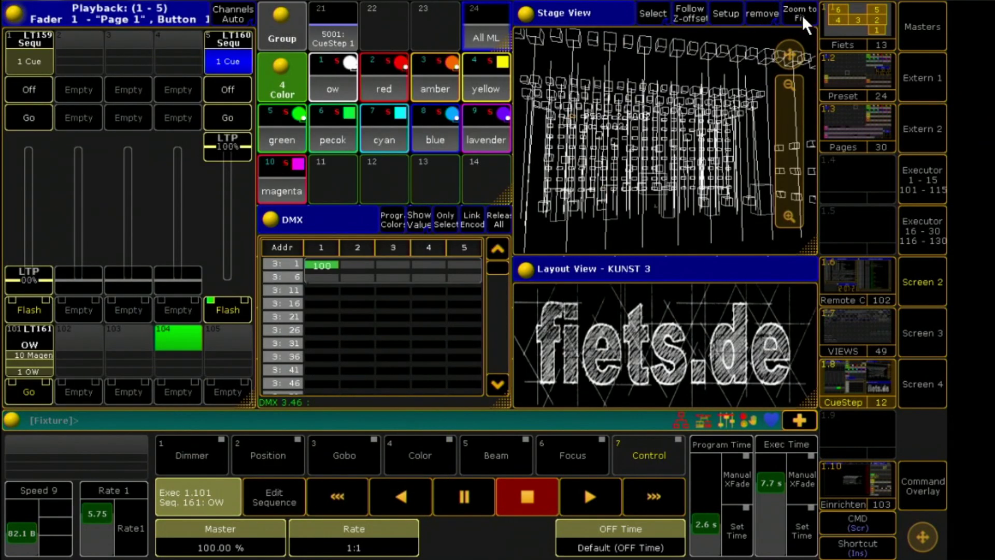
Step: Test the colour cue stepping by raising executor 1's fader to nearly full and lowering it almost to zero
left_click_drag(15, 283, 45, 174)
left_click_drag(46, 153, 31, 262)
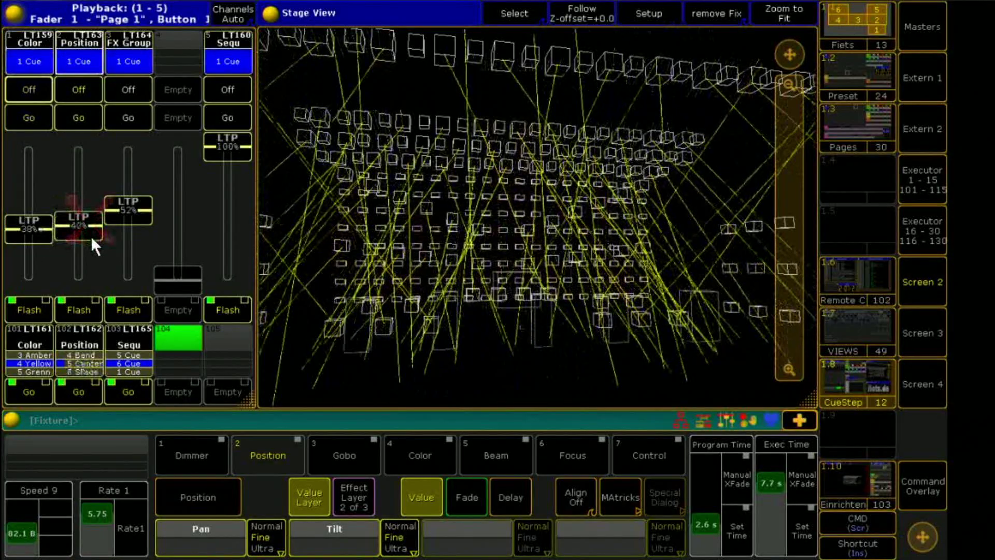
Step: Lower the Position executor's fader to about 28% and the FX Group executor's fader to about 13% to step through their cues
left_click_drag(91, 236, 89, 252)
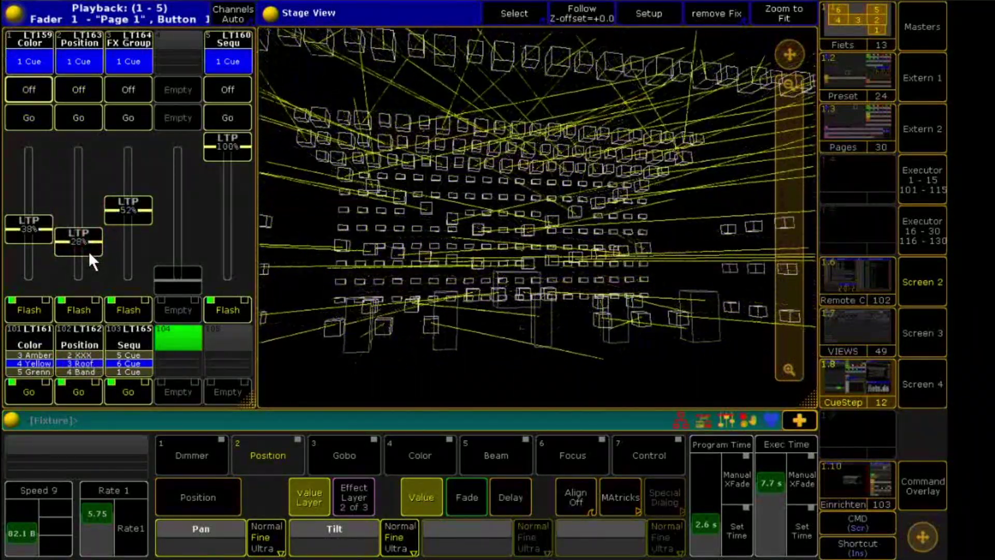
left_click_drag(131, 217, 119, 265)
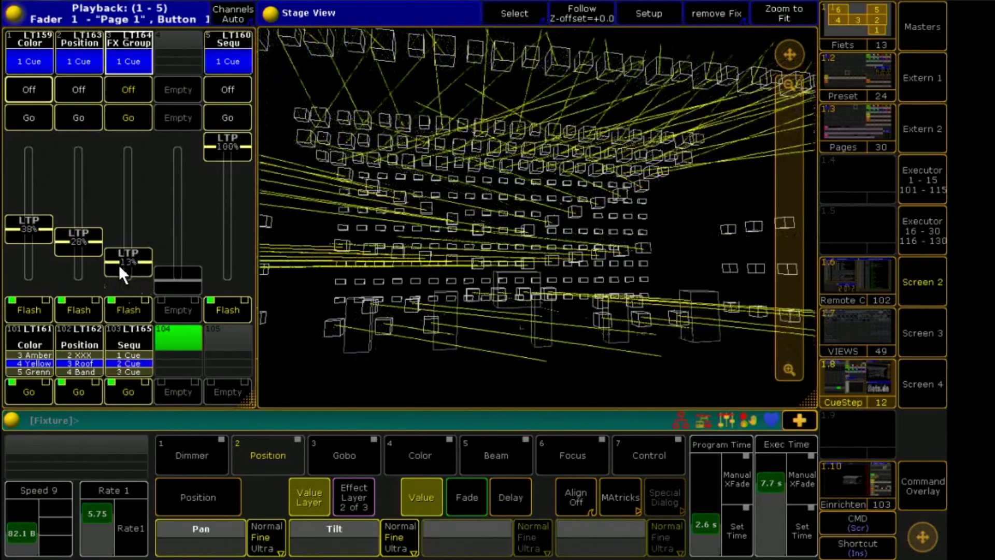